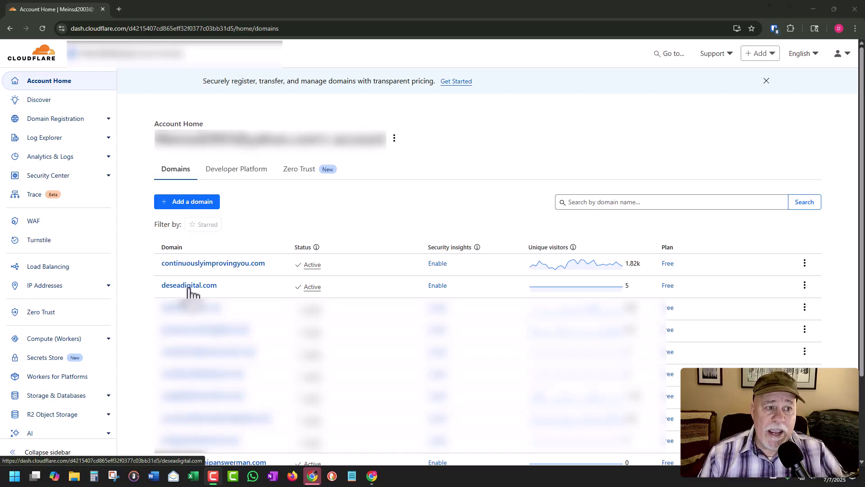
Open deseadigital.com's Email Routing page, which shows routing currently disabled
left_click(189, 288)
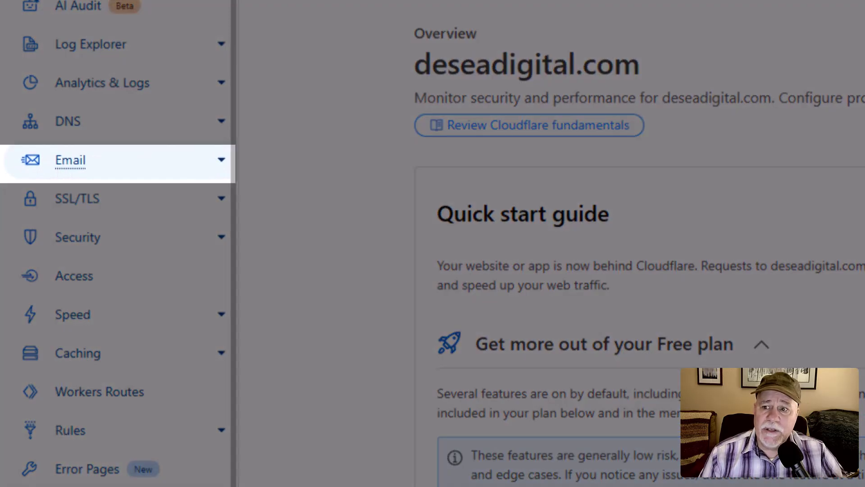
left_click(70, 160)
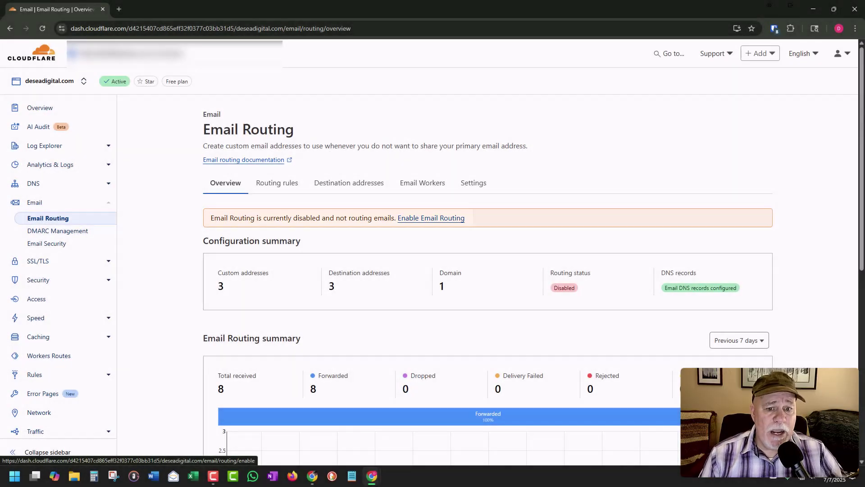
Enable Email Routing for deseadigital.com, adding the required MX and TXT DNS records
left_click(431, 218)
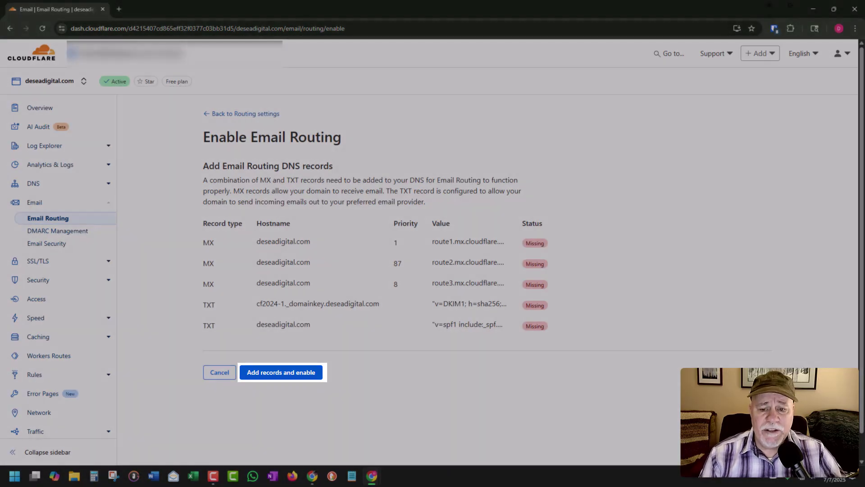
left_click(280, 371)
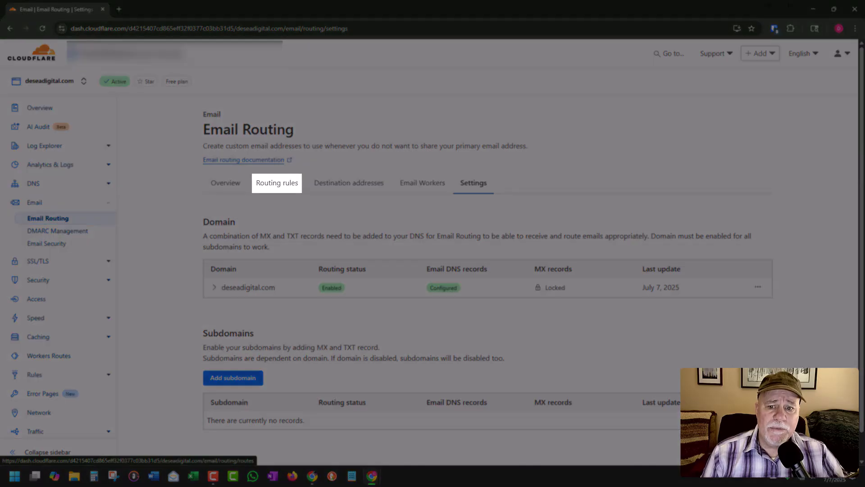
left_click(277, 182)
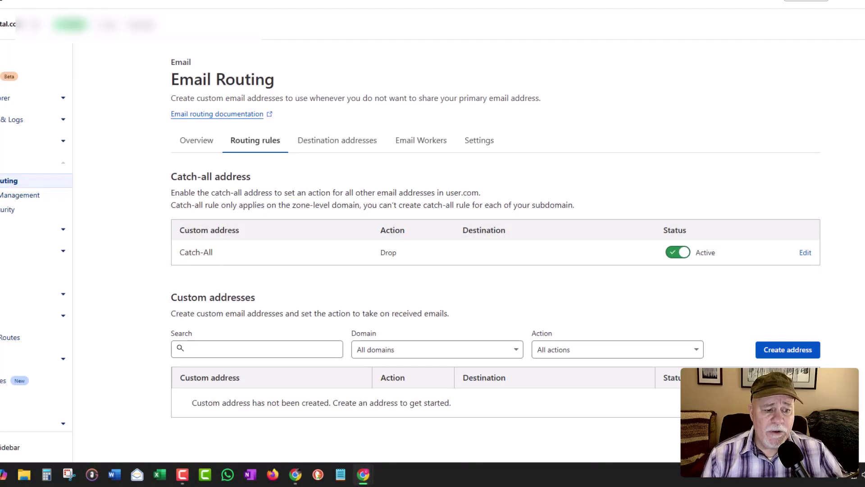
left_click(788, 350)
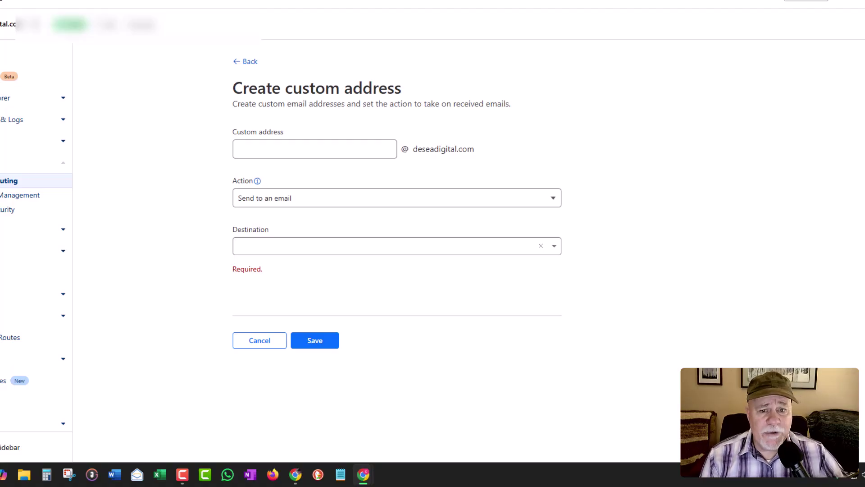
left_click(314, 149)
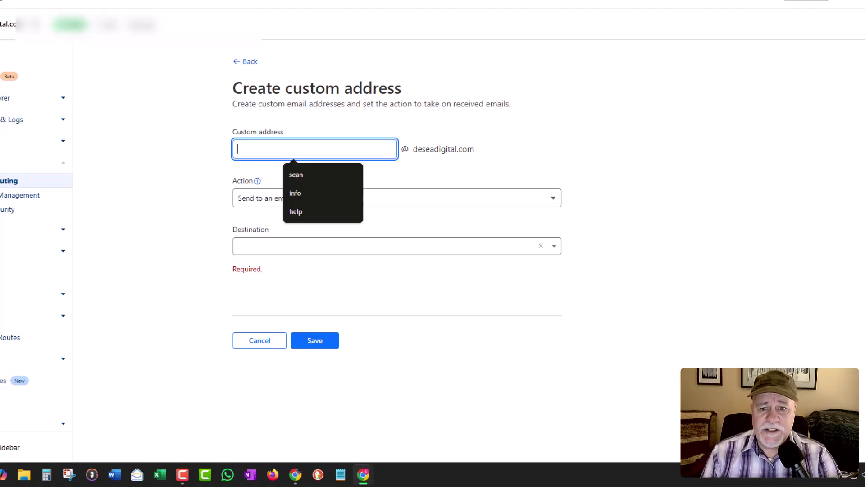
type("Help")
key("BackSpace")
key("BackSpace")
key("BackSpace")
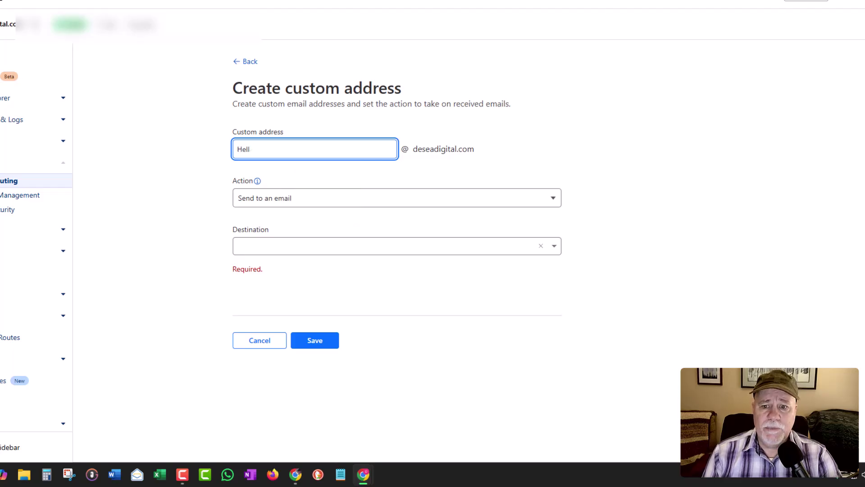
key("BackSpace")
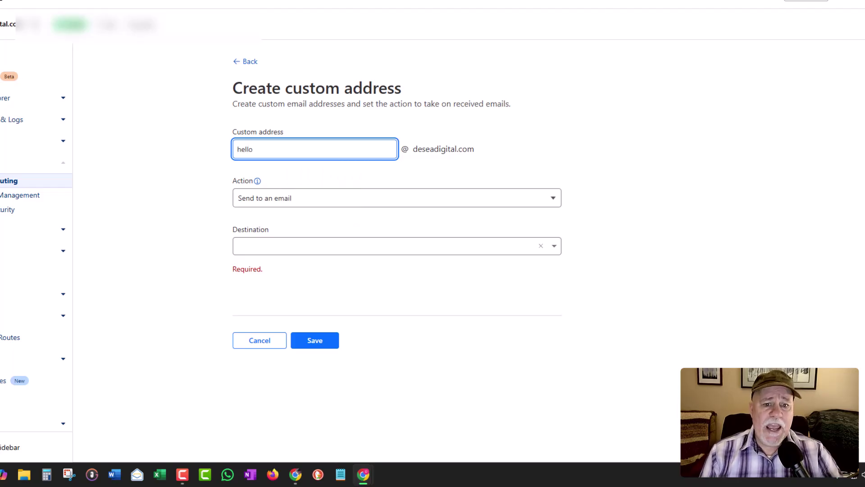
left_click(383, 246)
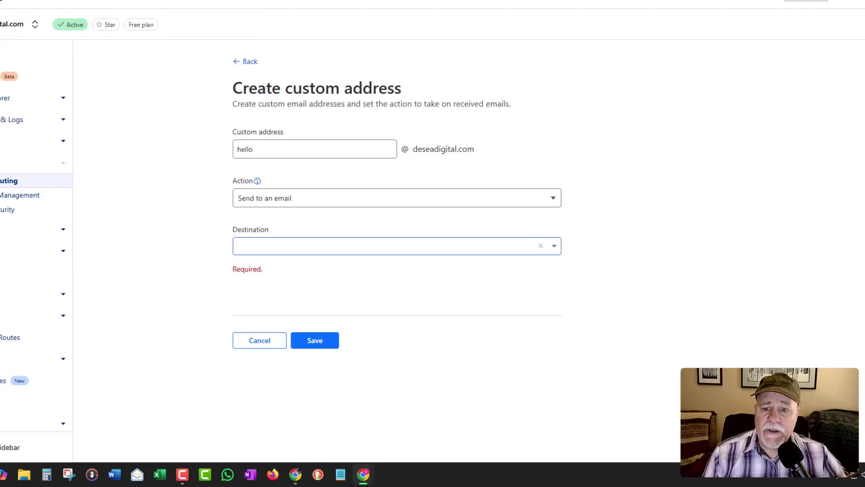
left_click(383, 246)
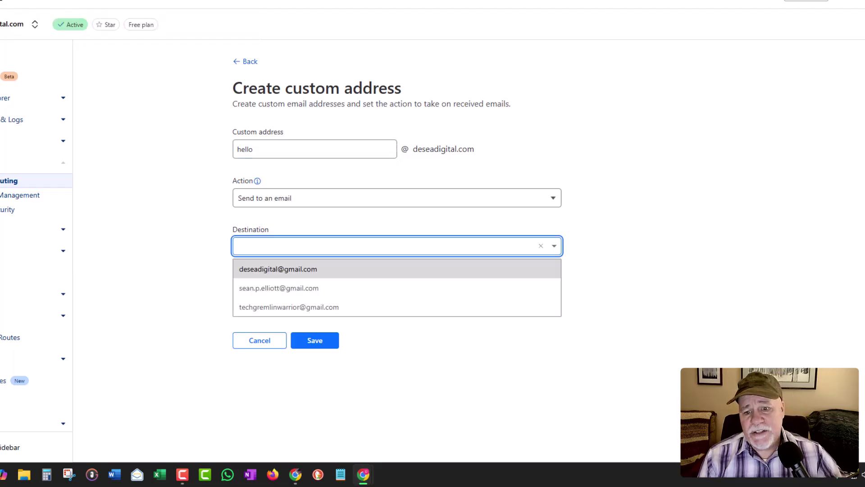
key("Return")
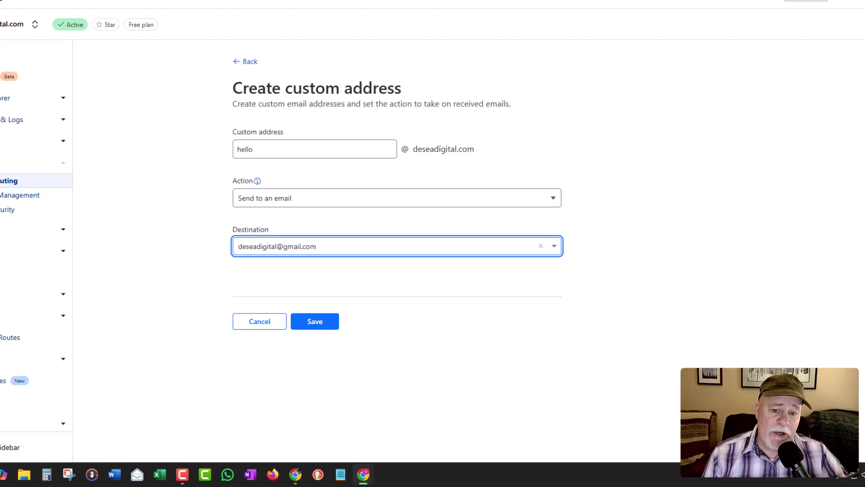
left_click(315, 321)
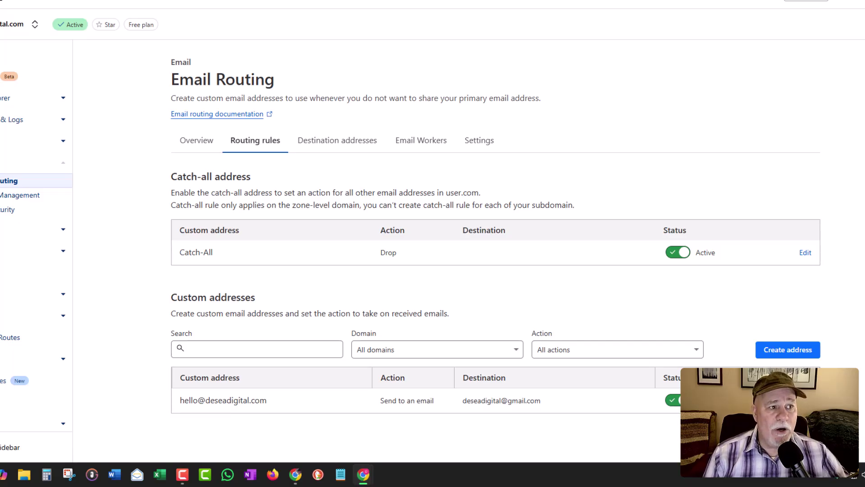
Load gmail.com in a new browser tab to reach the destination inbox
key("ctrl+t")
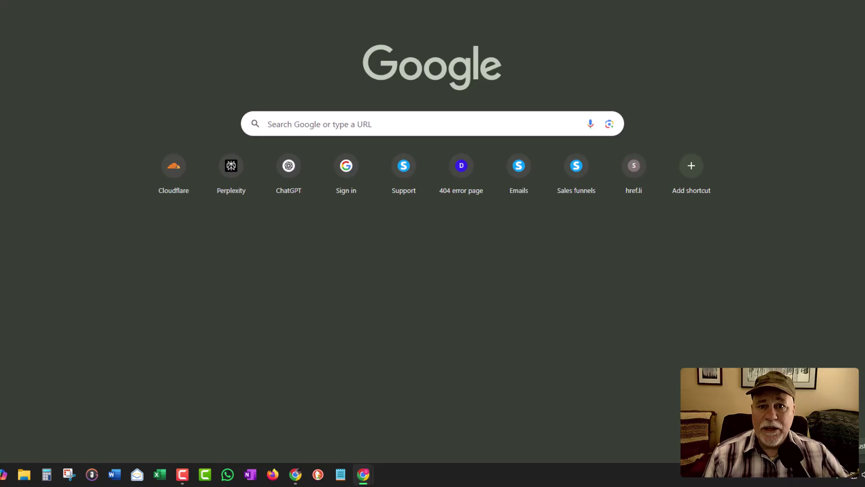
type("gmail.com")
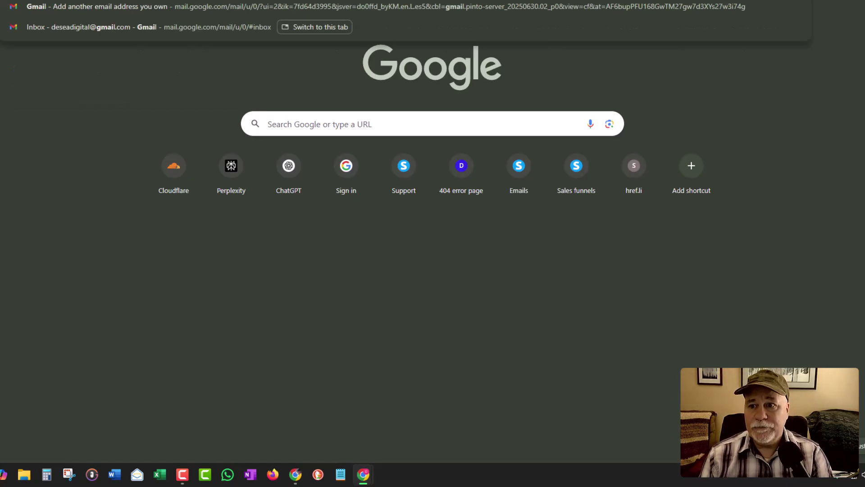
key("Return")
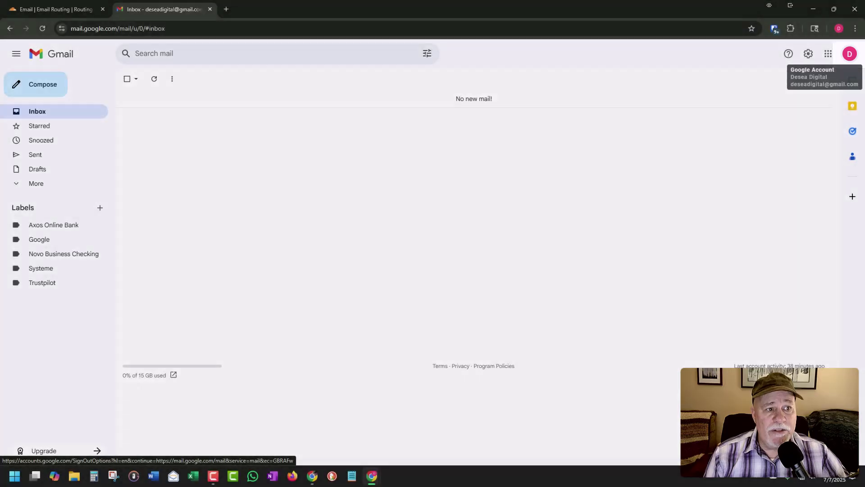
Go from the Gmail profile menu to the Google Account's Security settings
left_click(849, 54)
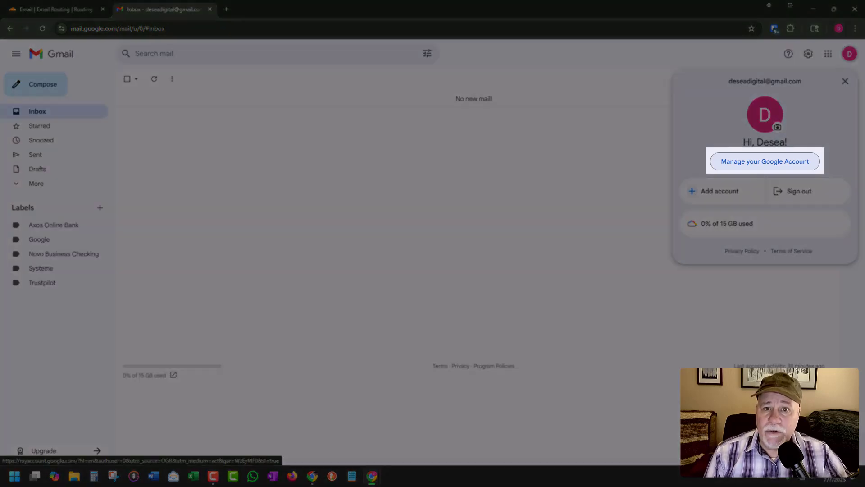
left_click(765, 162)
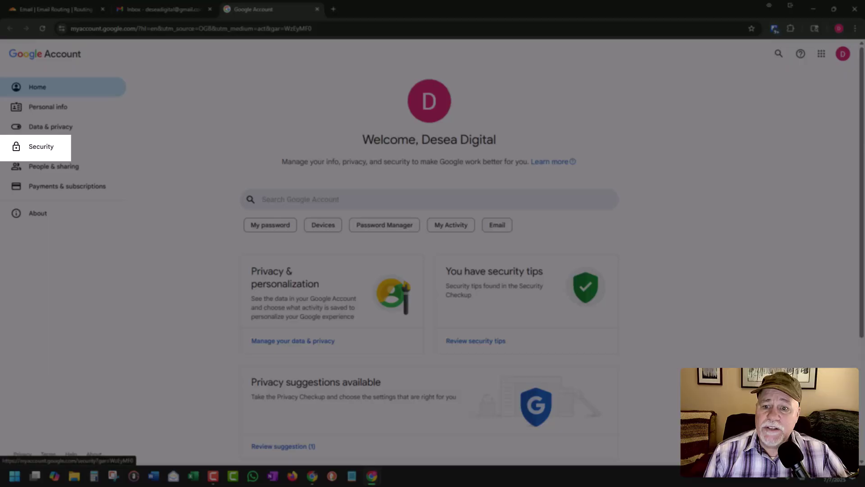
left_click(41, 146)
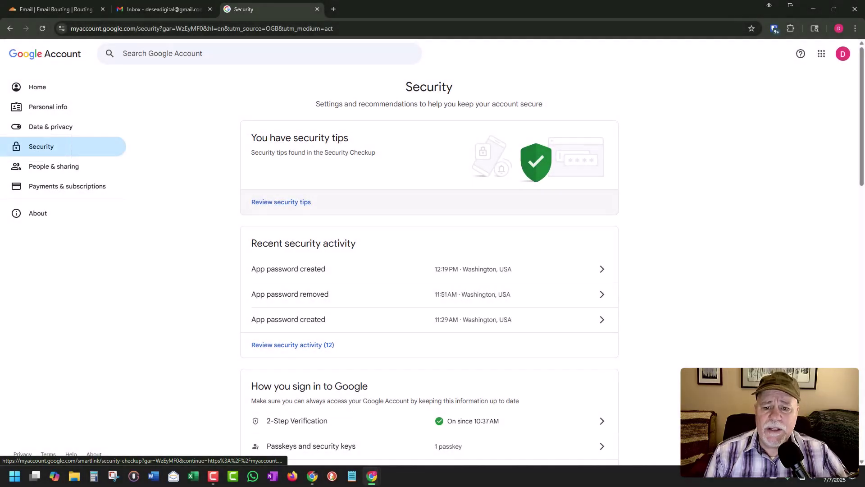
Search the account settings for 'app' and copy the App passwords result's link
scroll(316, 248, "down", 1)
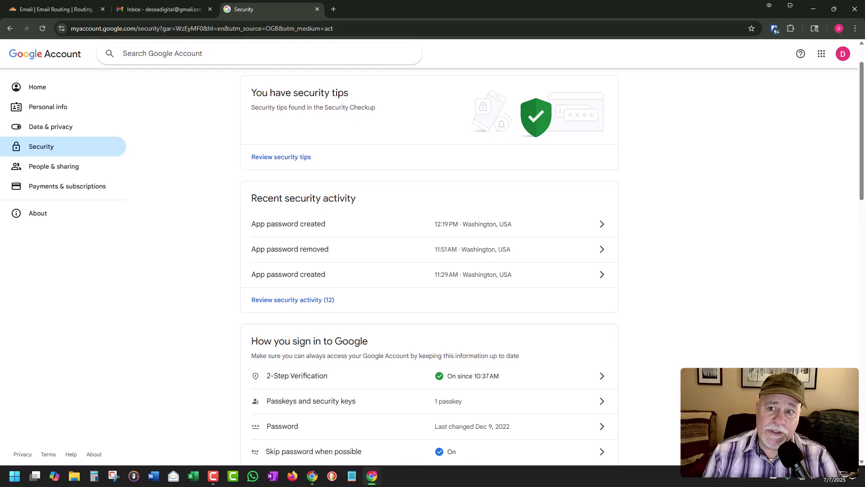
left_click(130, 53)
type("app")
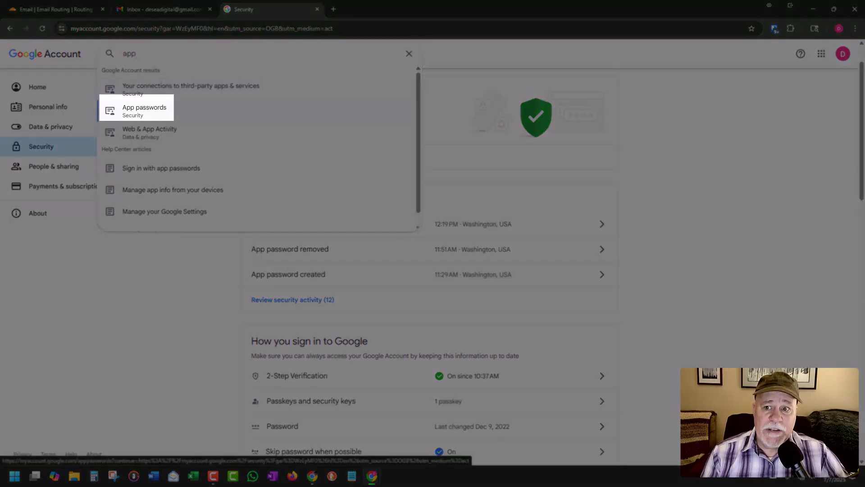
right_click(156, 118)
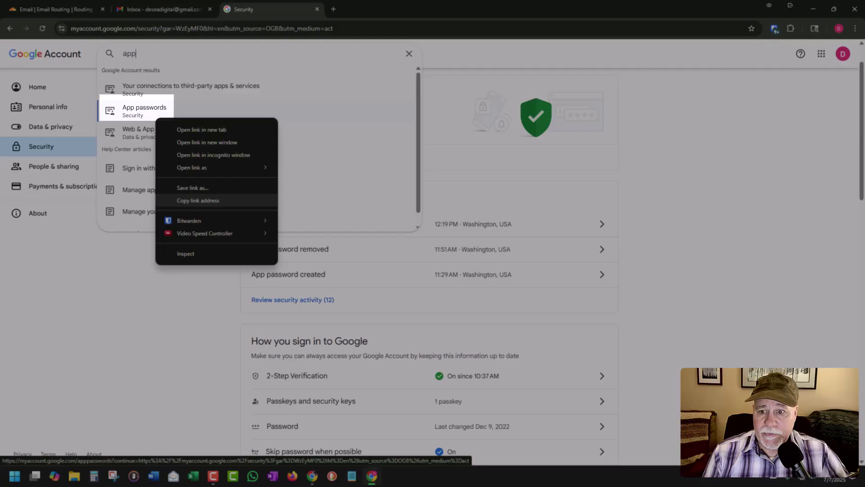
left_click(198, 200)
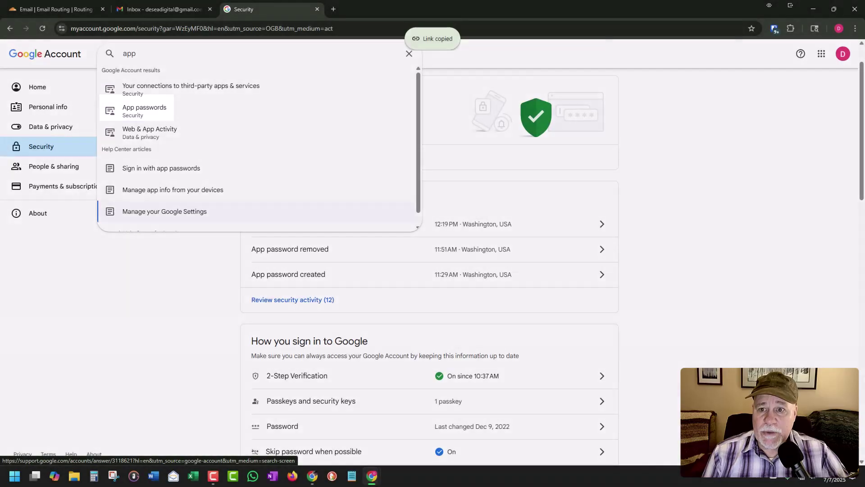
Load the App passwords page in a new tab from the pasted, trimmed link
key("ctrl+t")
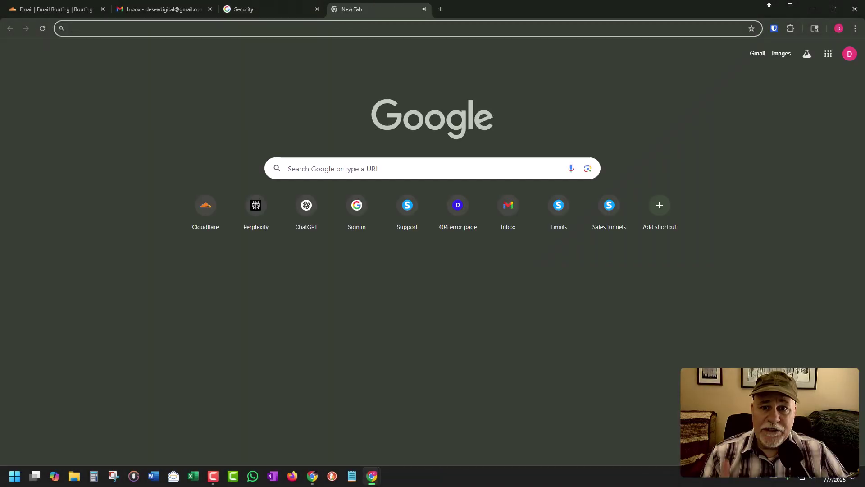
key("ctrl+v")
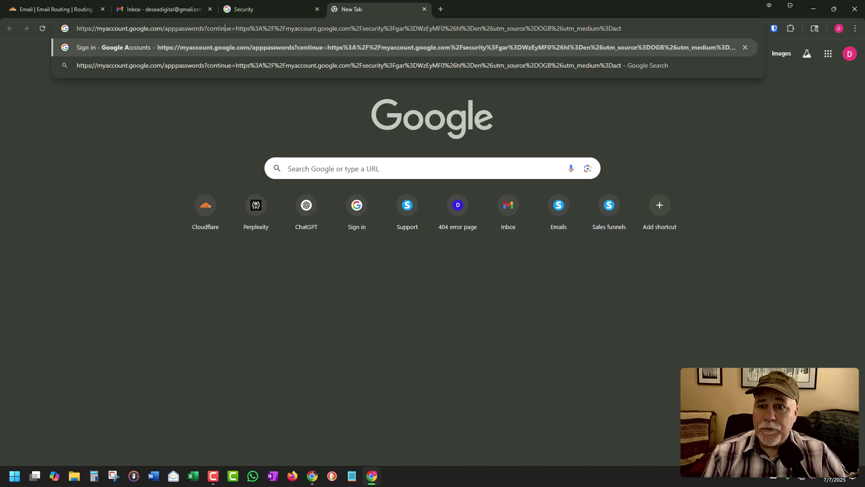
left_click_drag(208, 28, 622, 29)
key("BackSpace")
key("BackSpace")
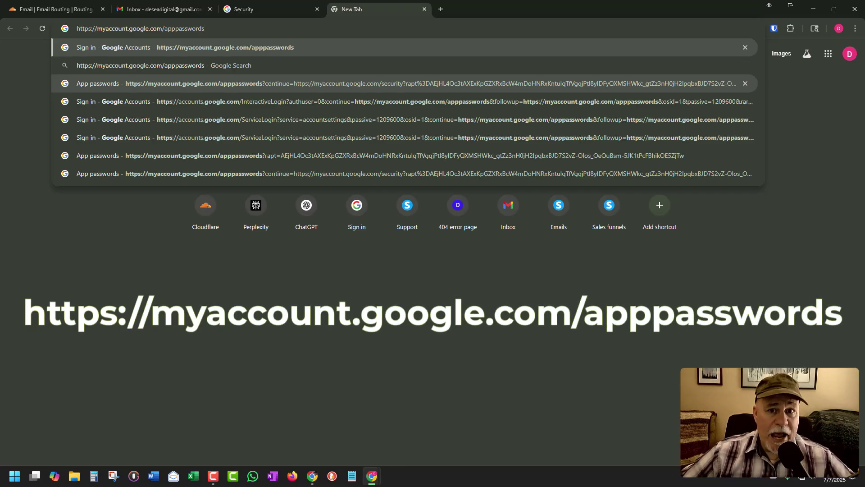
key("Return")
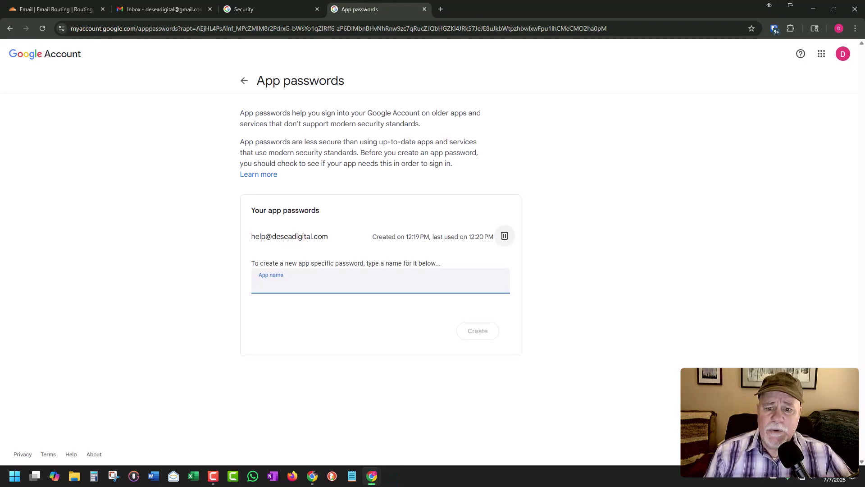
Revoke the old help app password, create one named for the domain's hello address, and select it
left_click(505, 236)
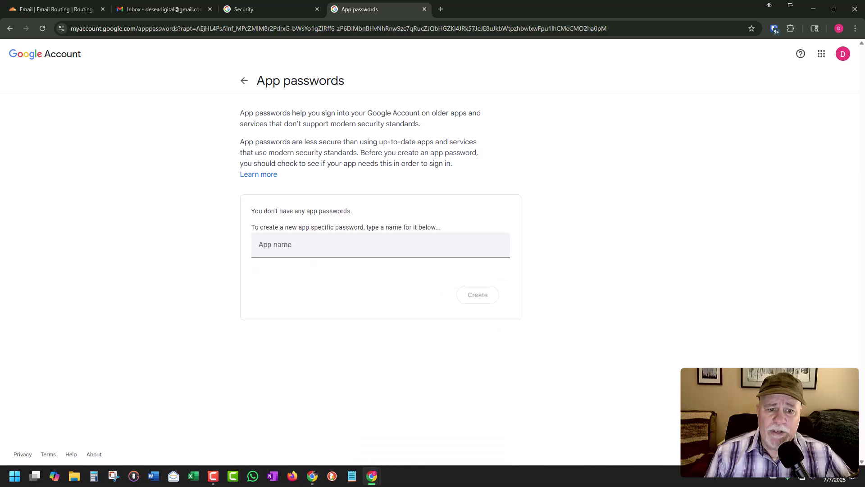
left_click(259, 248)
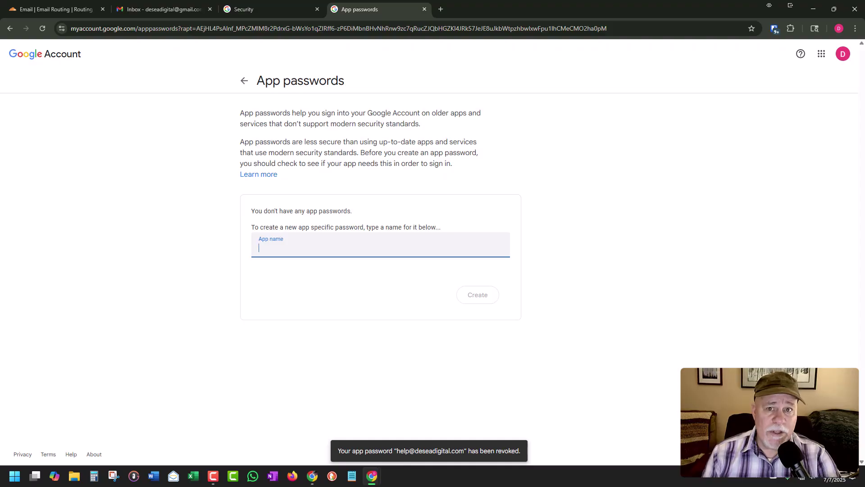
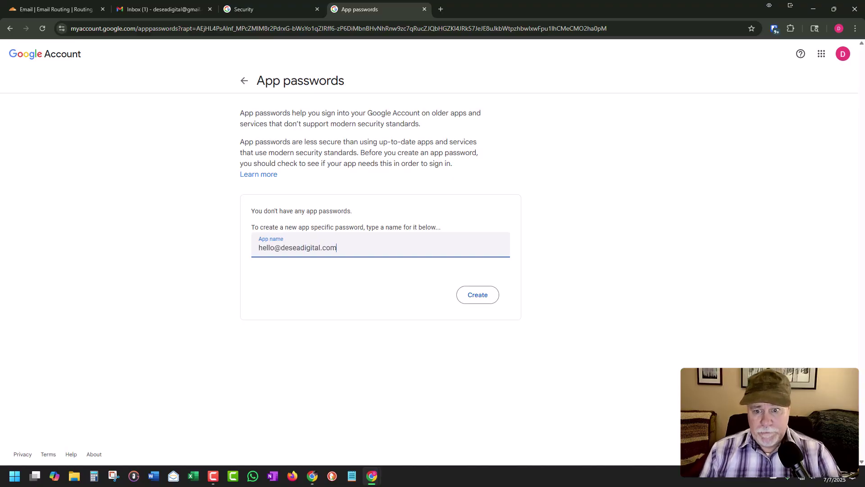
key("Return")
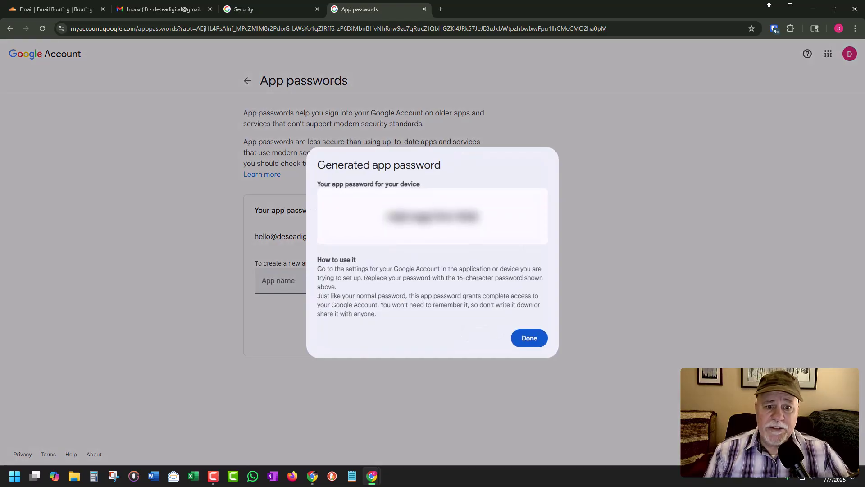
left_click_drag(481, 216, 384, 216)
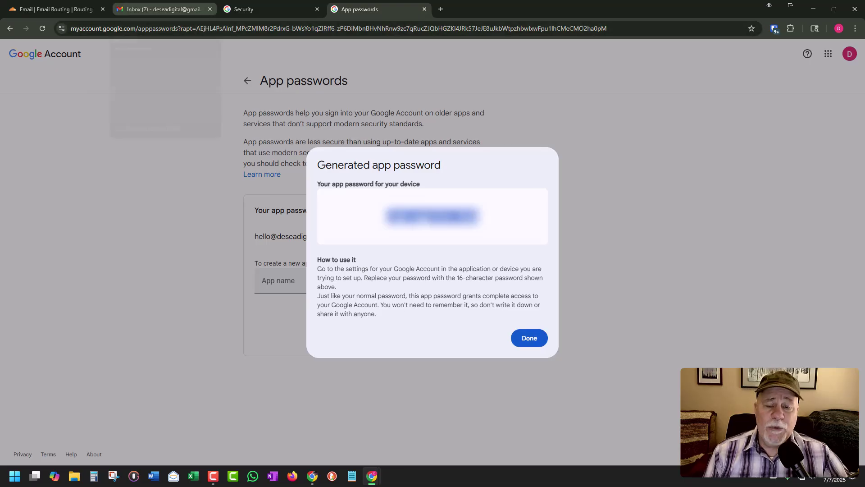
Delete both security-alert emails from the Gmail inbox
left_click(163, 9)
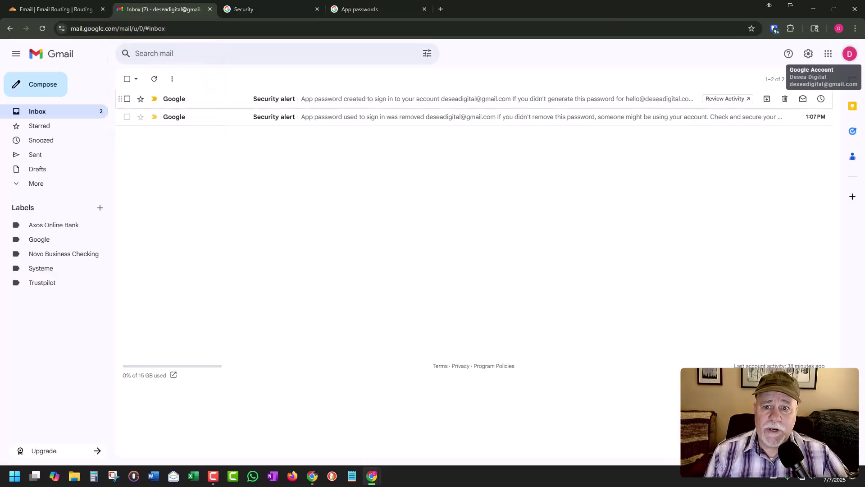
left_click(127, 98)
left_click(127, 117)
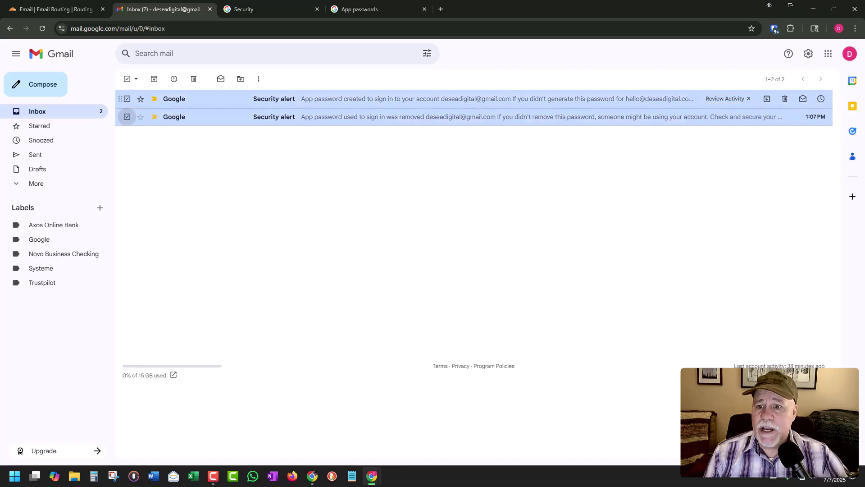
left_click(193, 79)
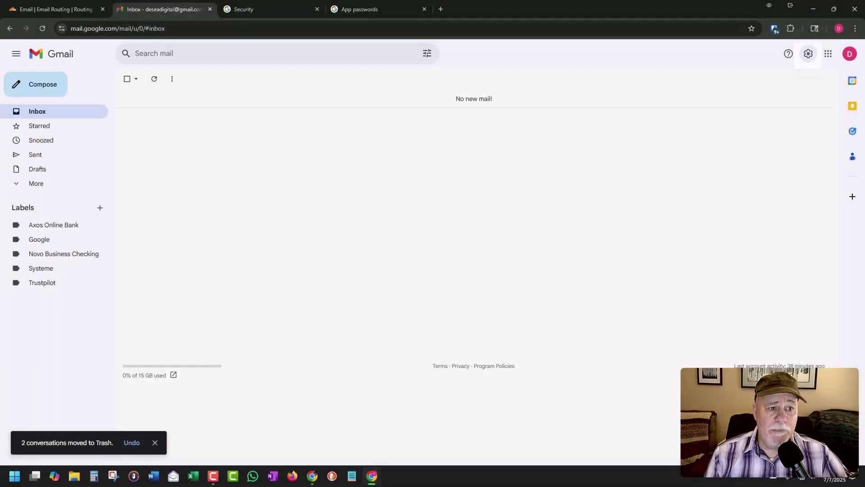
In Gmail's full settings, start adding another send-from address under Accounts and Import
left_click(808, 54)
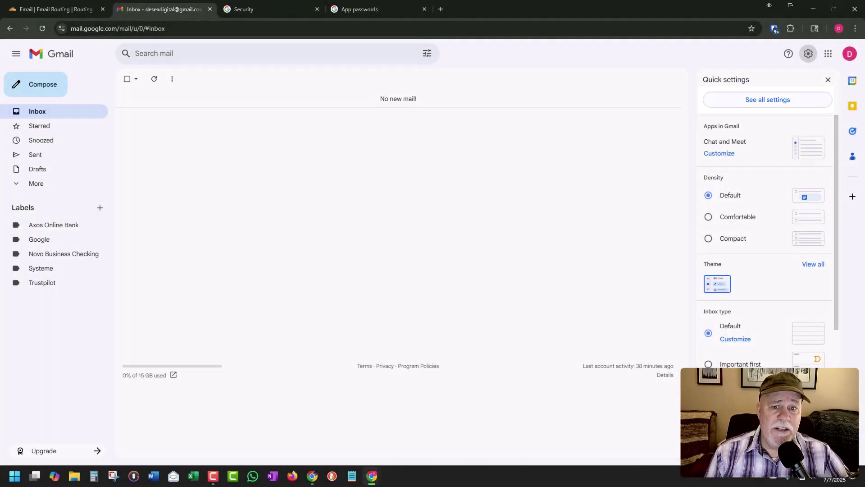
left_click(768, 99)
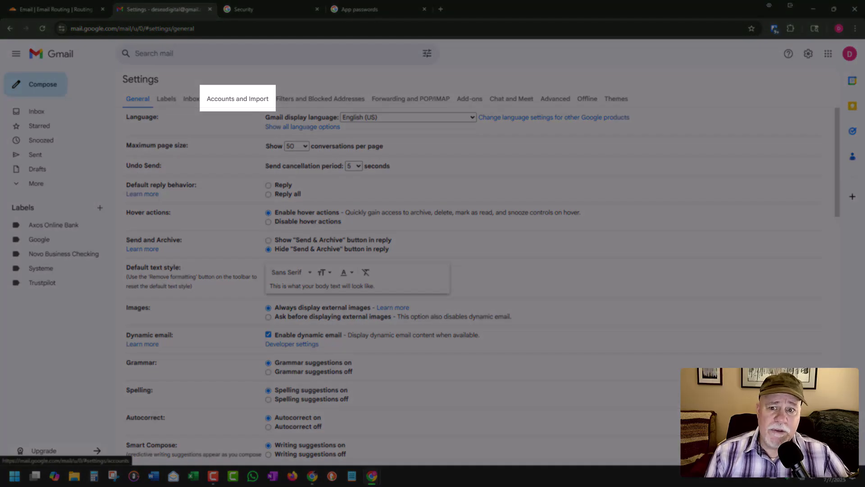
left_click(237, 98)
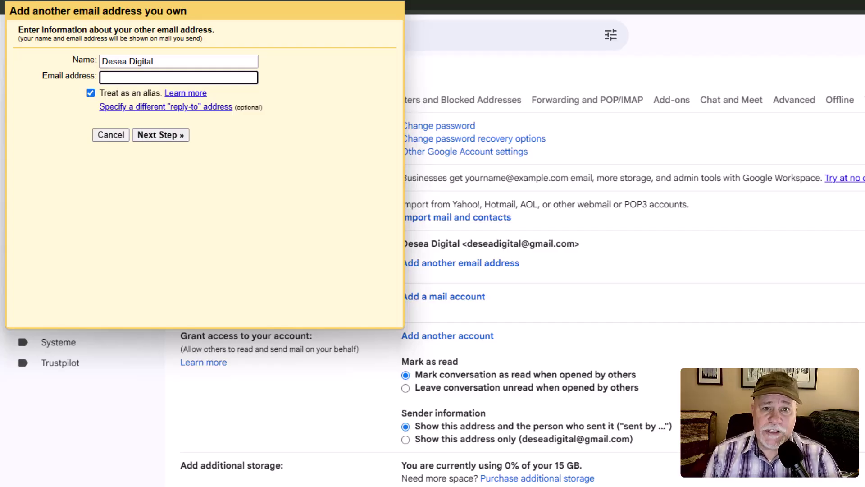
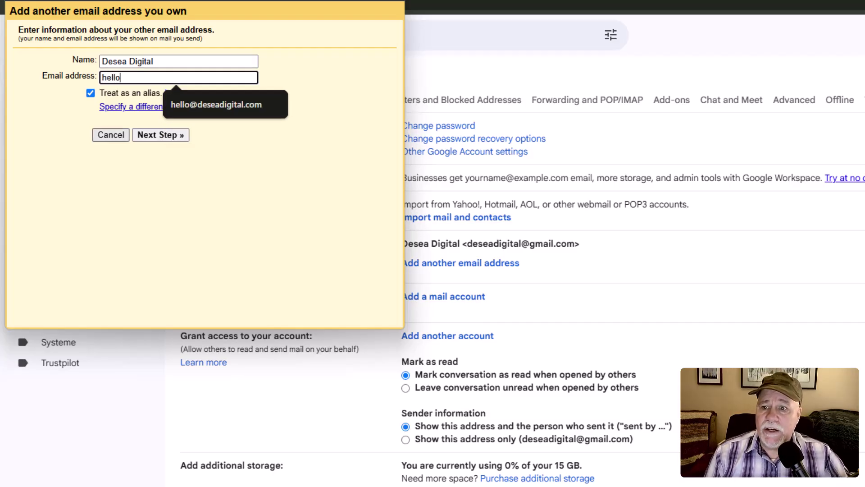
key("Down")
key("Return")
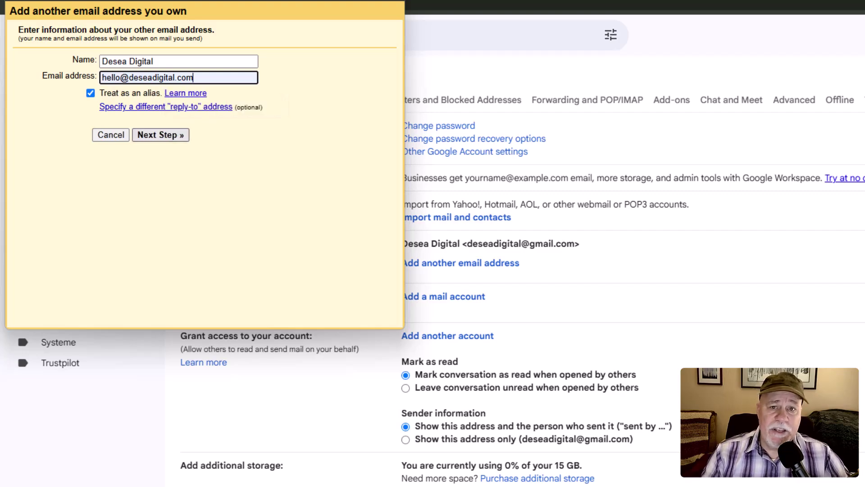
key("Tab")
key("Return")
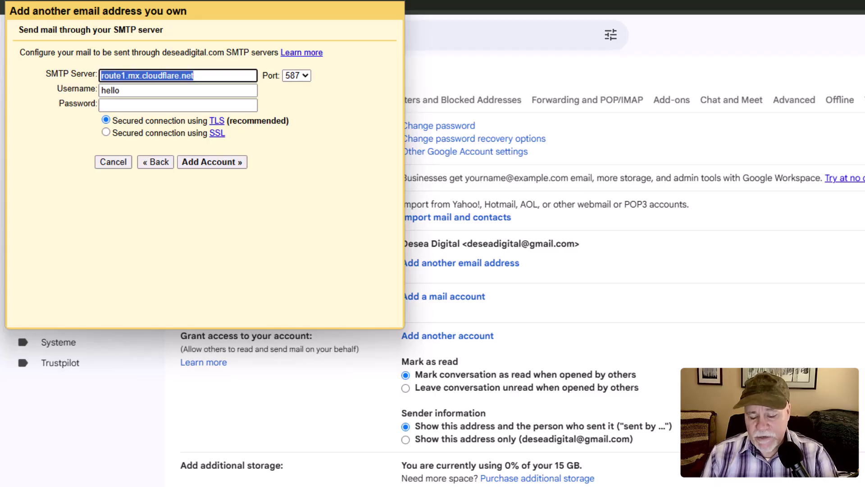
Set SMTP server smtp.gmail.com port 587 TLS, the Gmail username and pasted app password, then add the account
type("smtp")
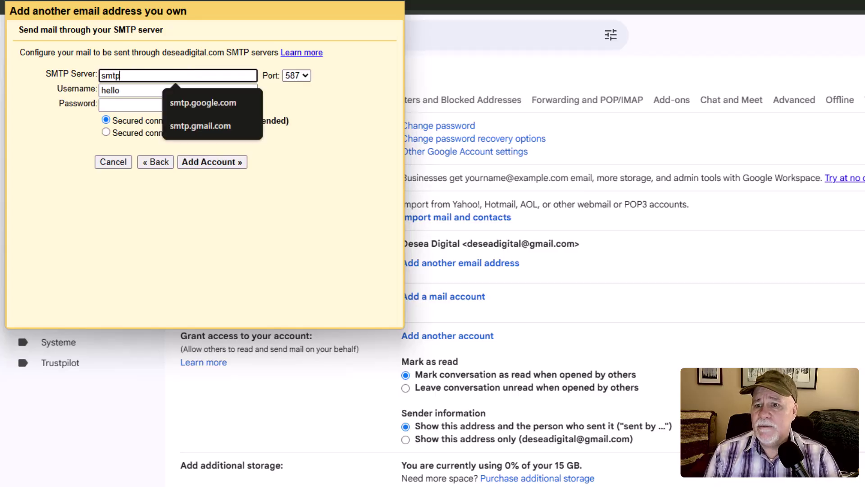
type(".gmail.com")
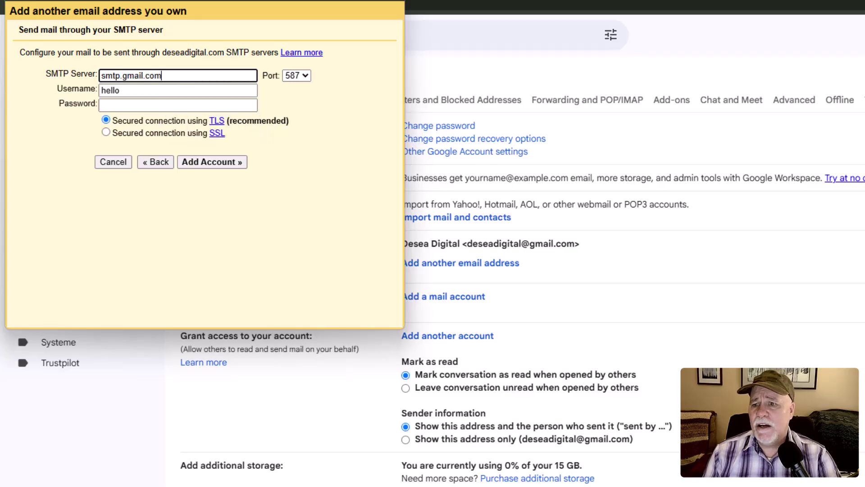
key("Tab")
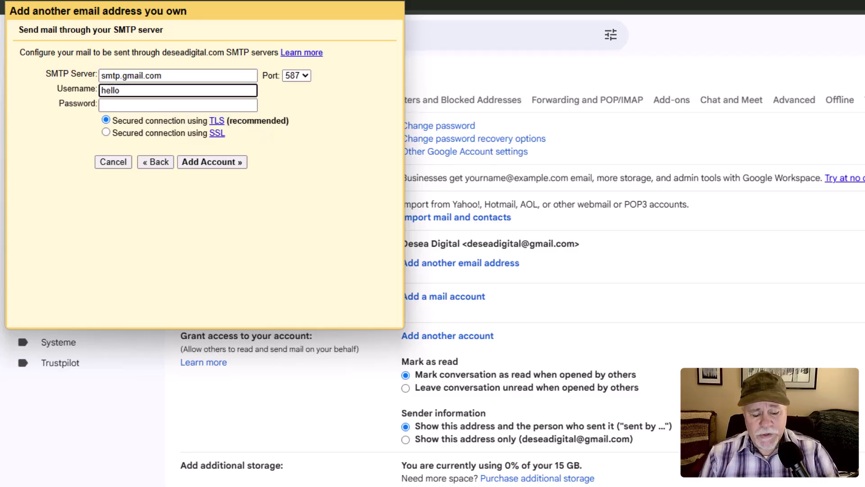
key("BackSpace")
key("BackSpace")
key("BackSpace")
key("BackSpace")
key("BackSpace")
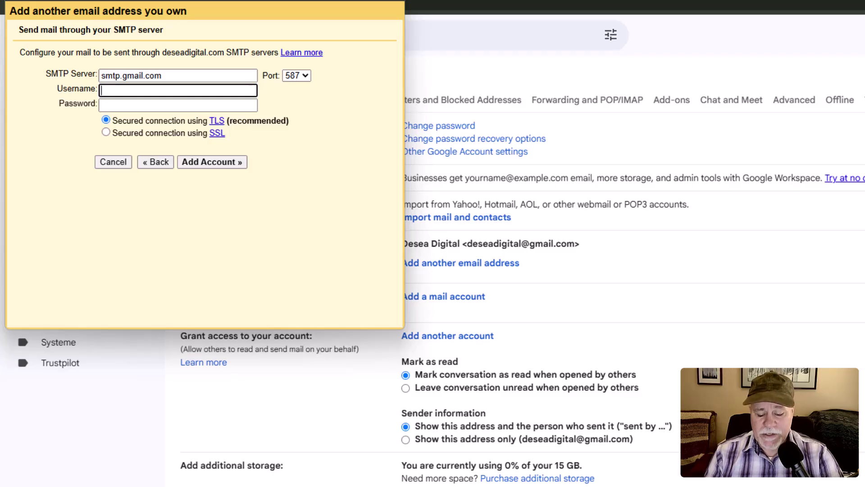
type("des")
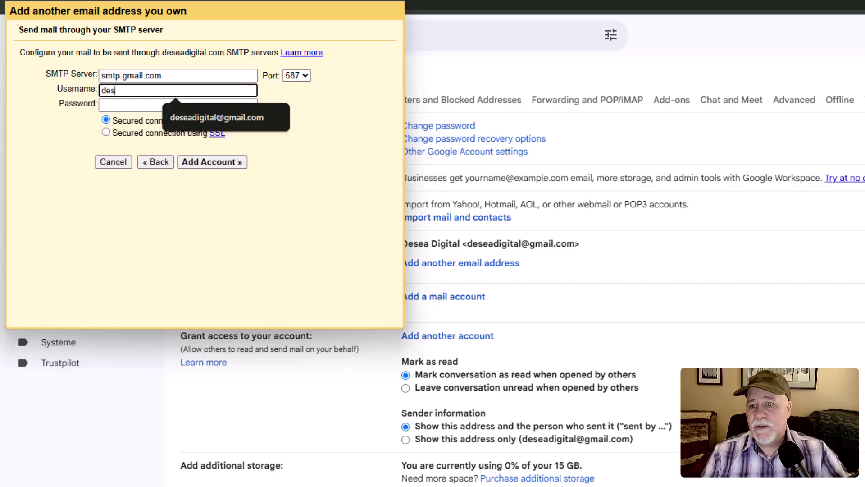
key("Down")
key("Return")
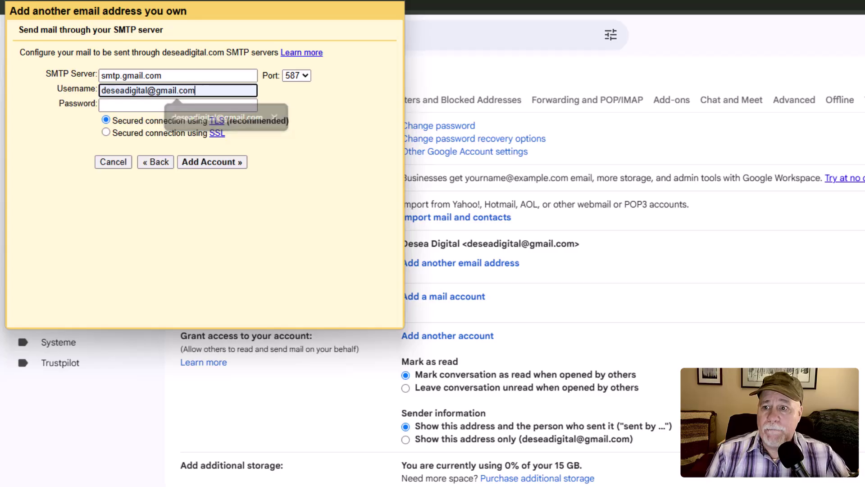
key("Tab")
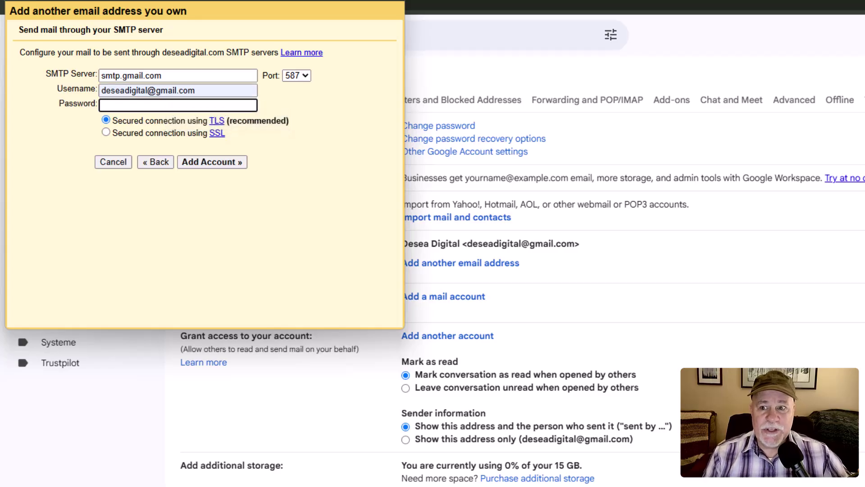
key("ctrl+v")
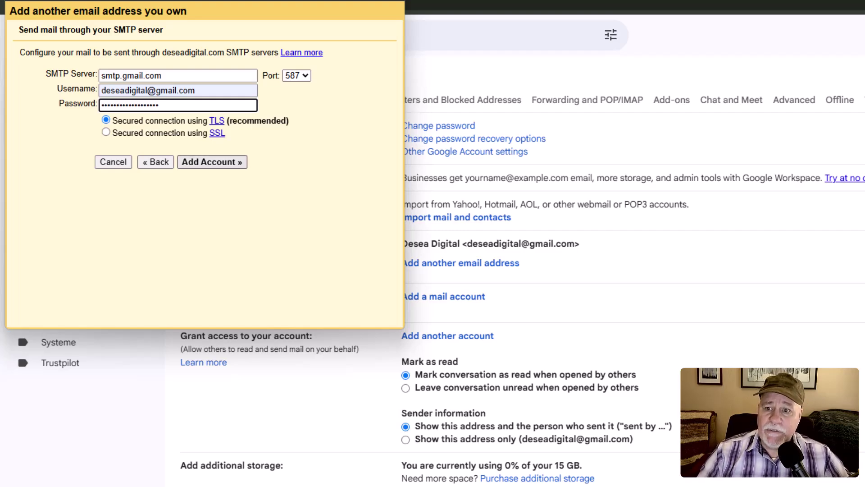
key("Return")
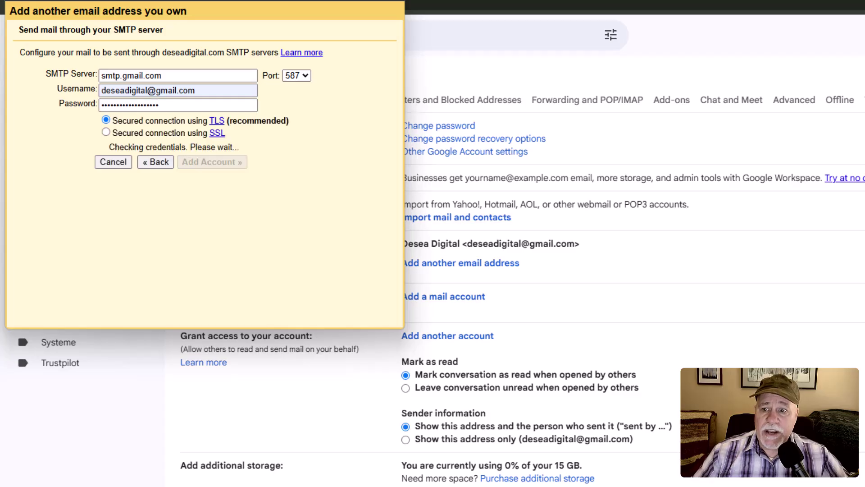
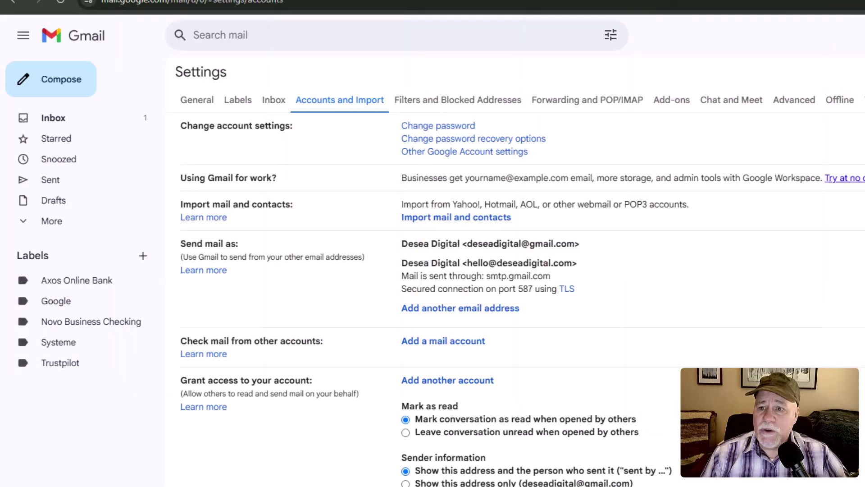
Return to the inbox to find the send-as confirmation email
left_click(62, 119)
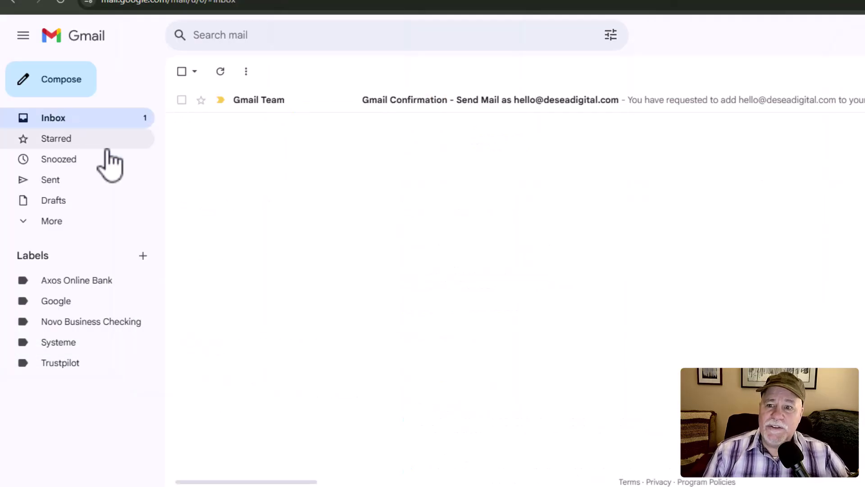
left_click(263, 100)
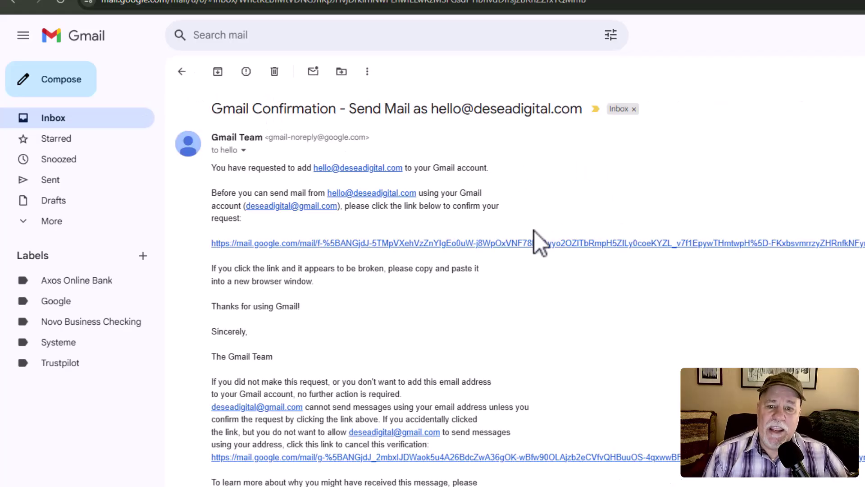
left_click(449, 243)
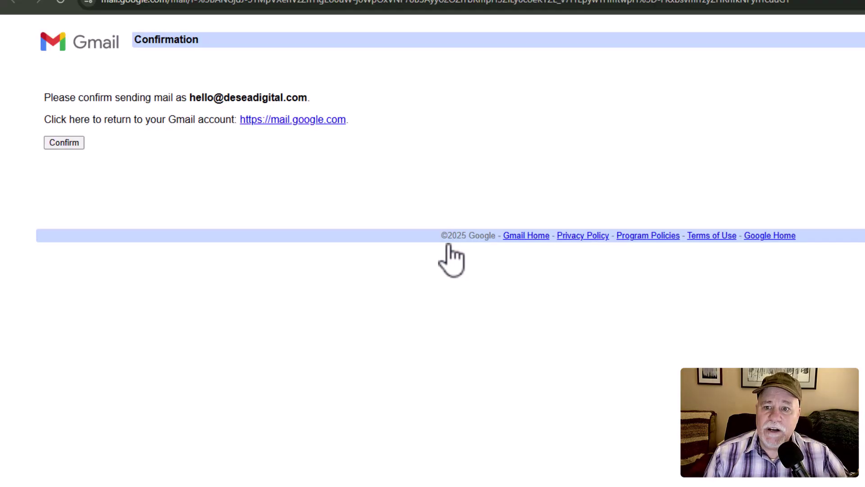
left_click(59, 145)
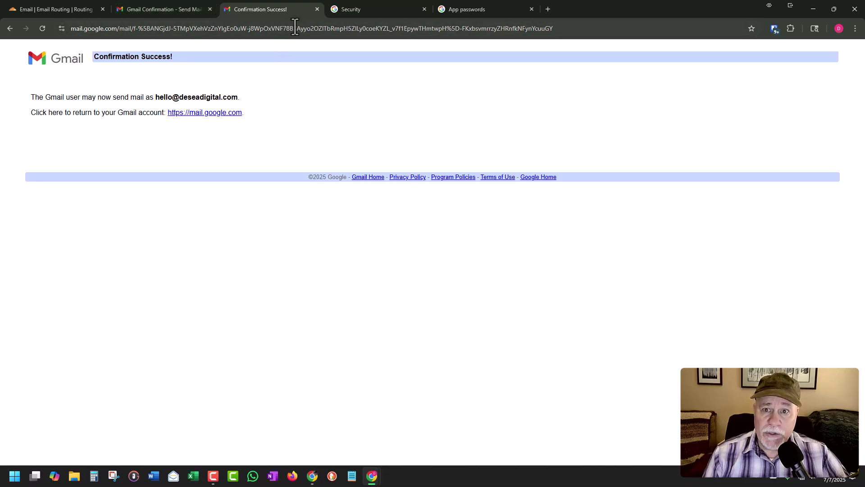
left_click(317, 9)
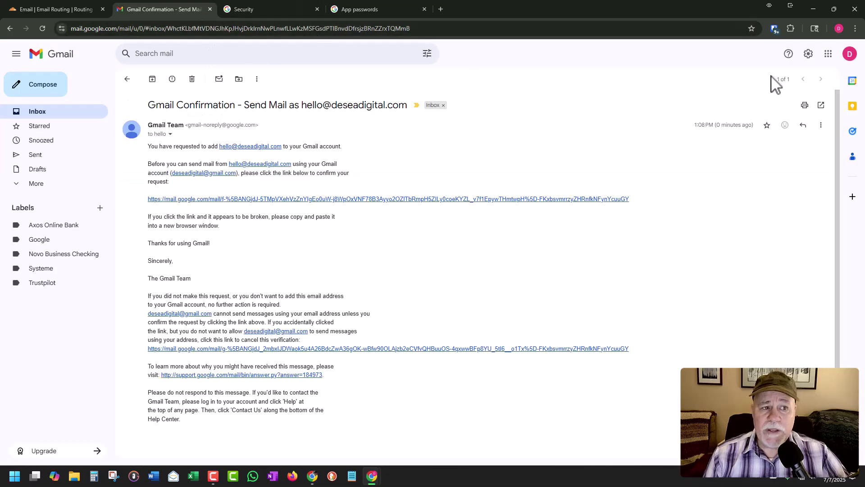
left_click(808, 55)
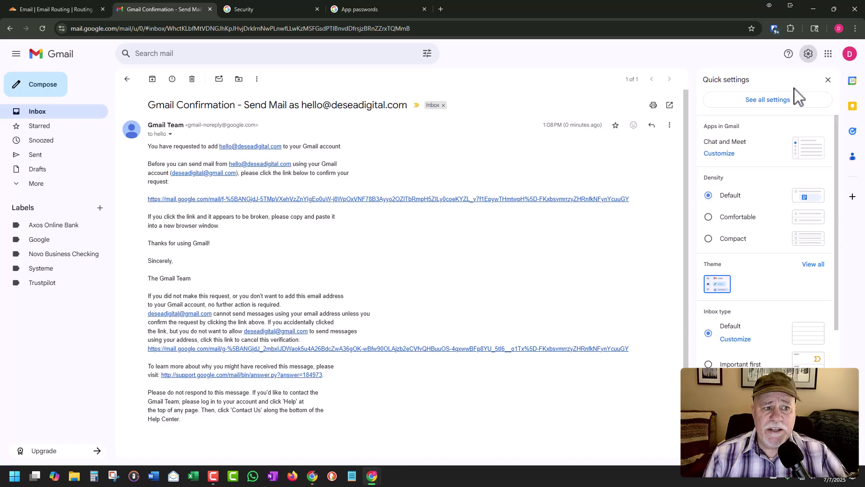
left_click(783, 109)
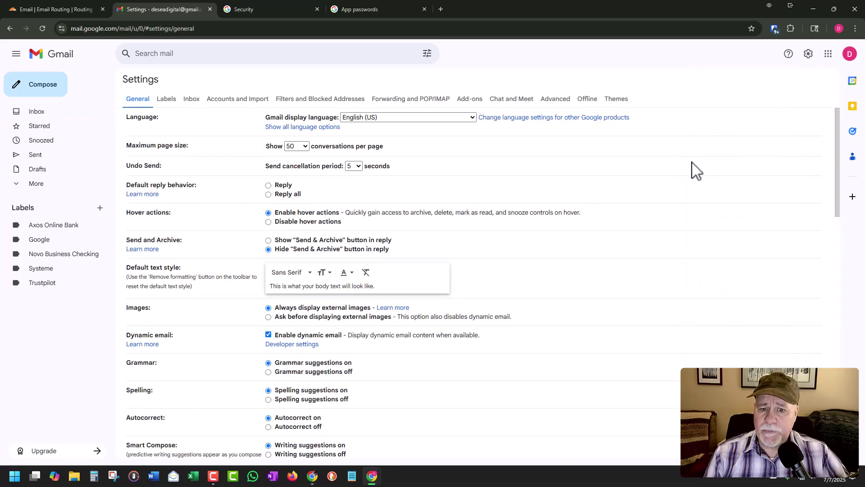
left_click(240, 98)
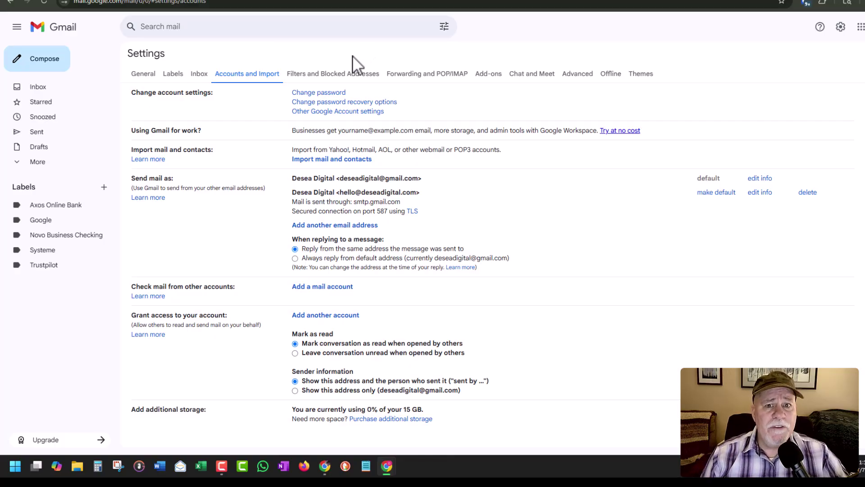
left_click(343, 81)
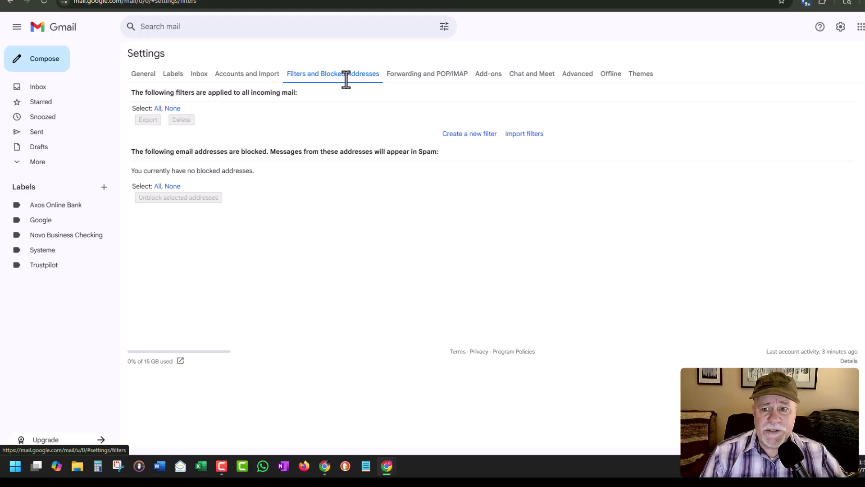
left_click(473, 135)
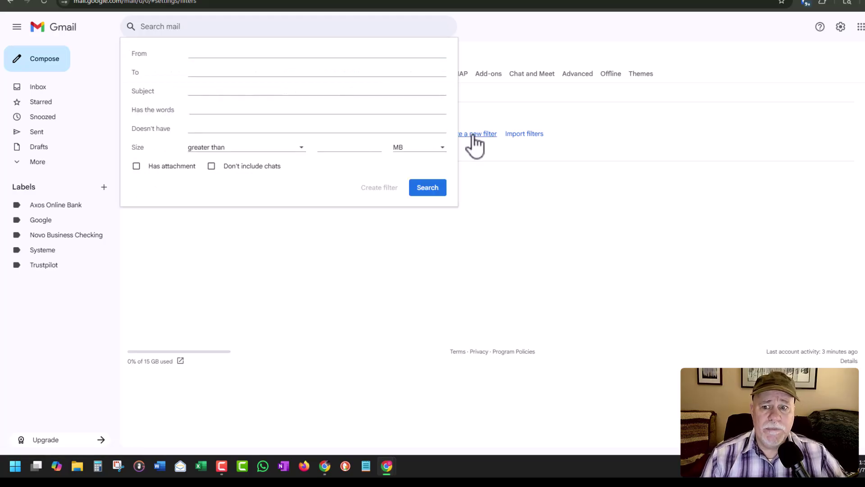
left_click(190, 72)
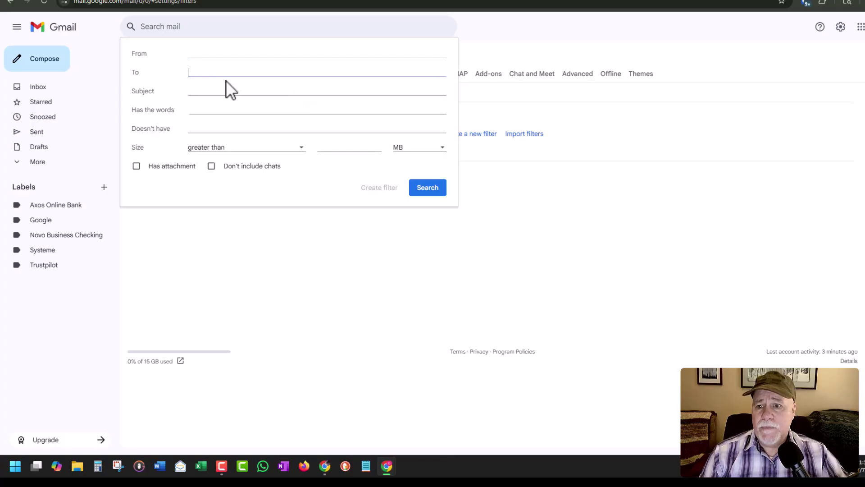
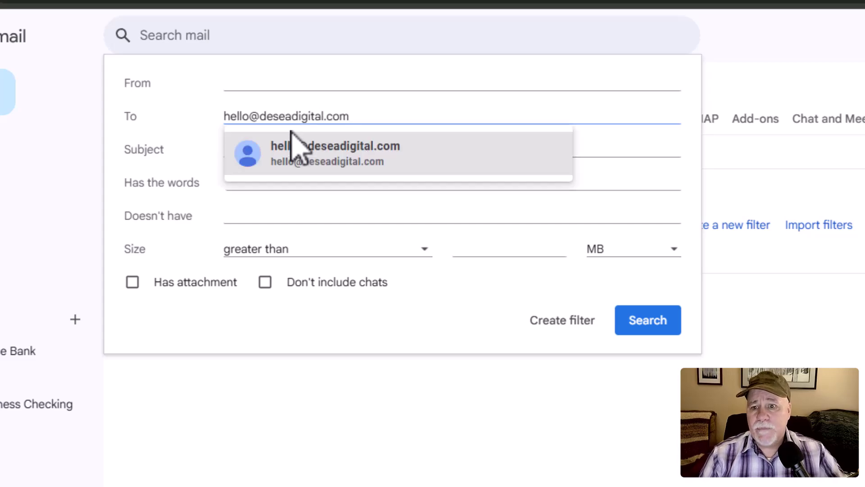
left_click(500, 310)
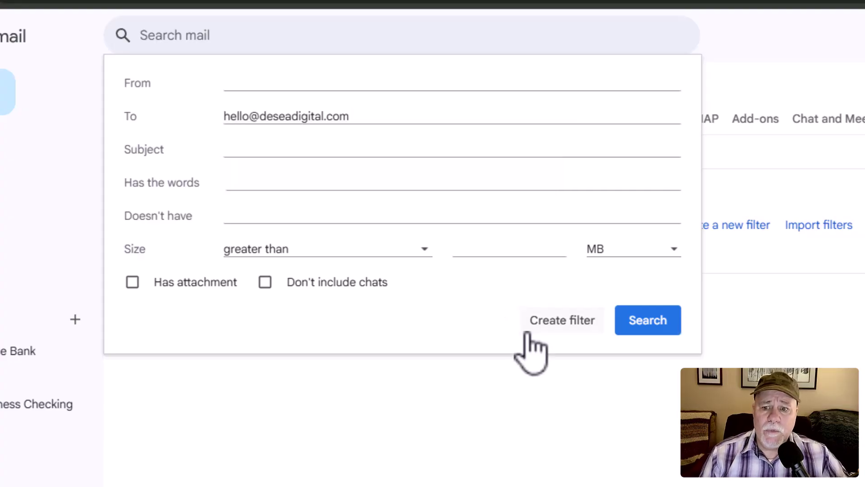
left_click(556, 336)
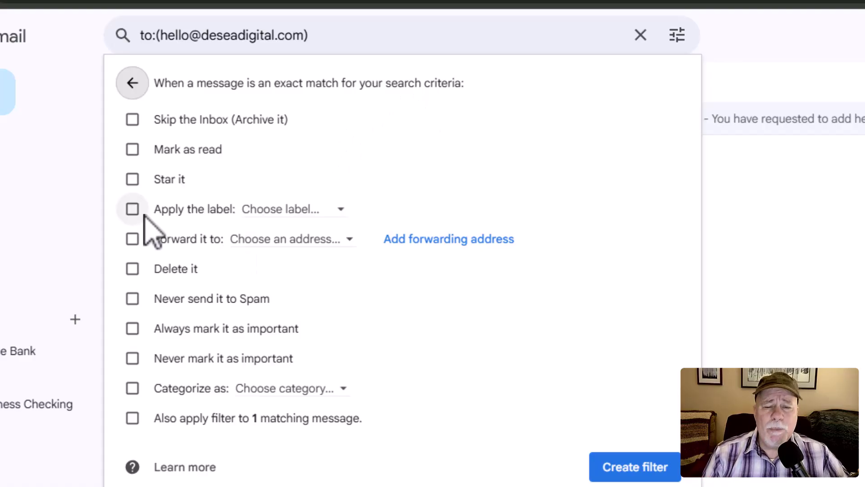
left_click(132, 209)
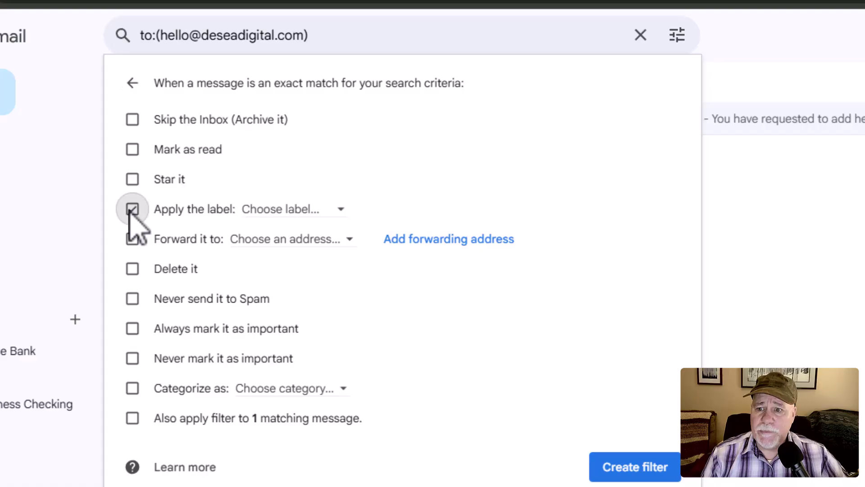
left_click(317, 211)
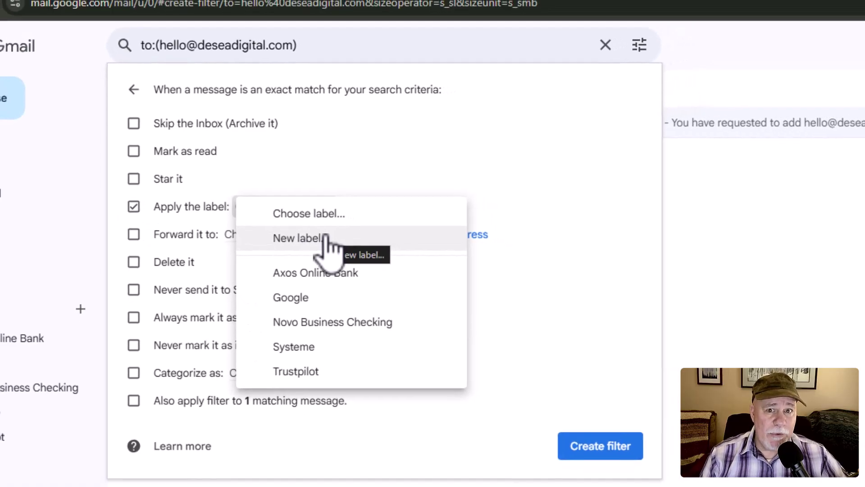
left_click(324, 237)
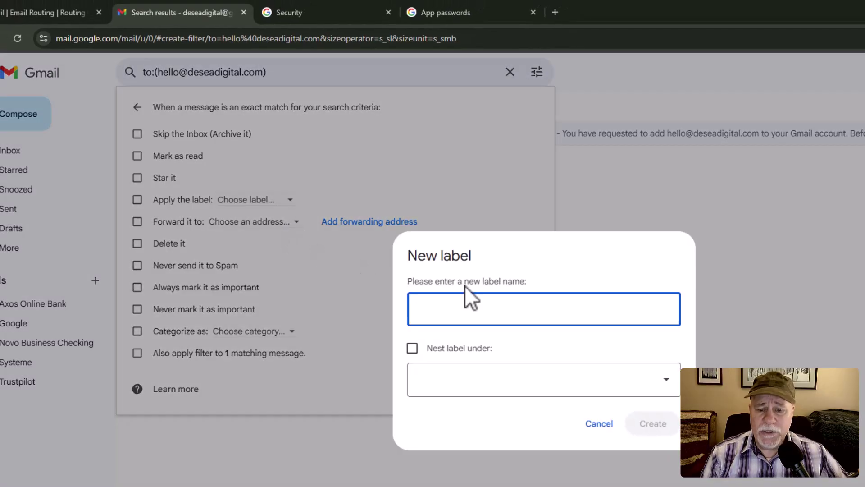
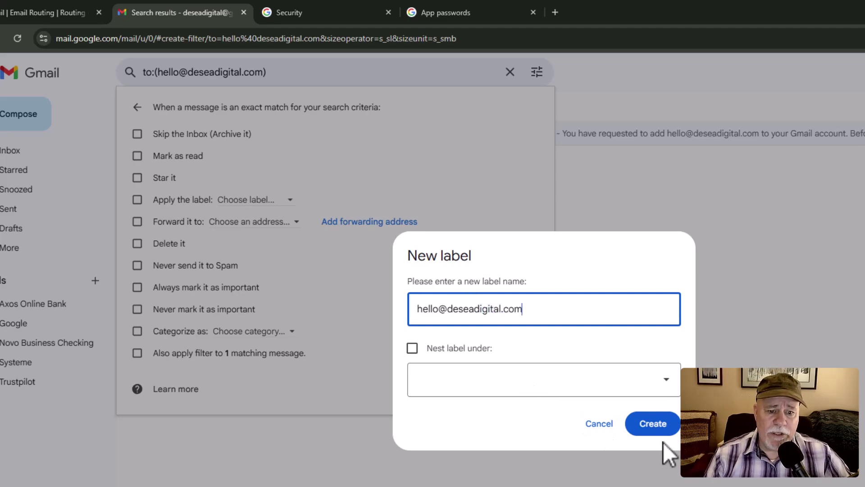
left_click(651, 429)
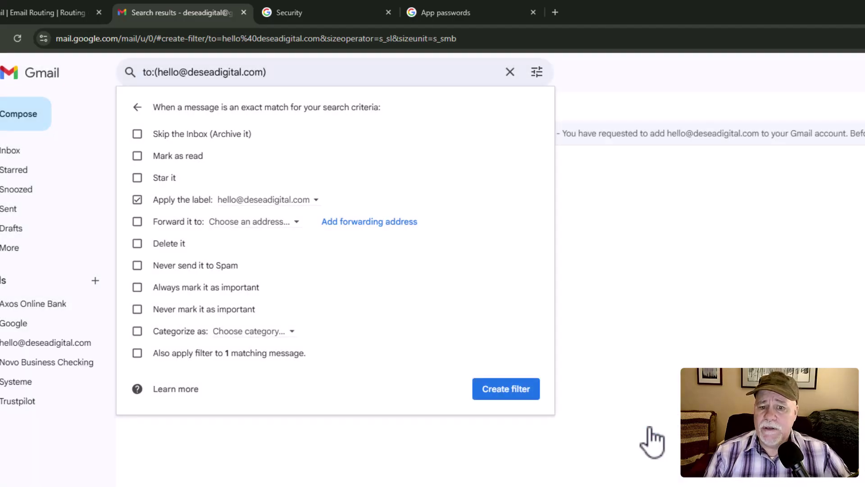
left_click(531, 392)
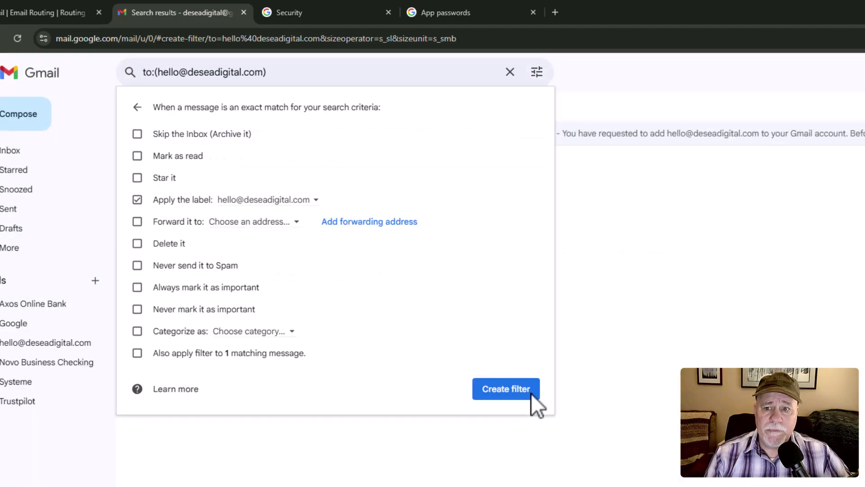
left_click(531, 390)
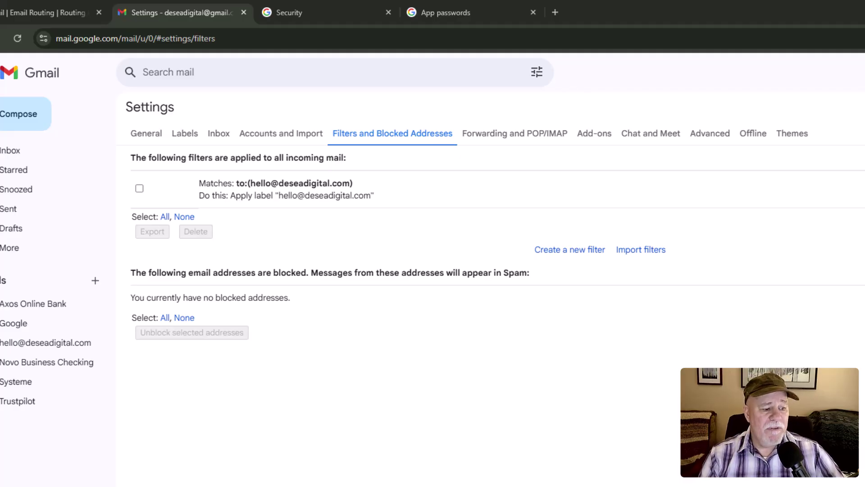
left_click_drag(541, 13, 300, 9)
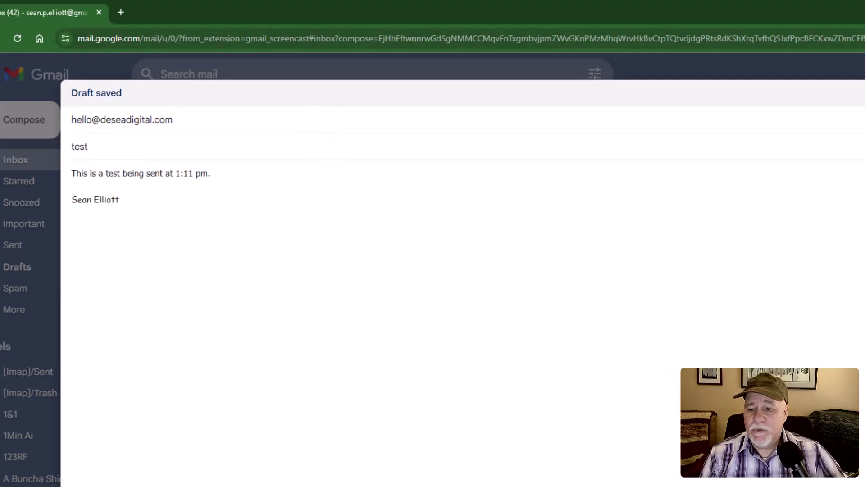
key("ctrl+Return")
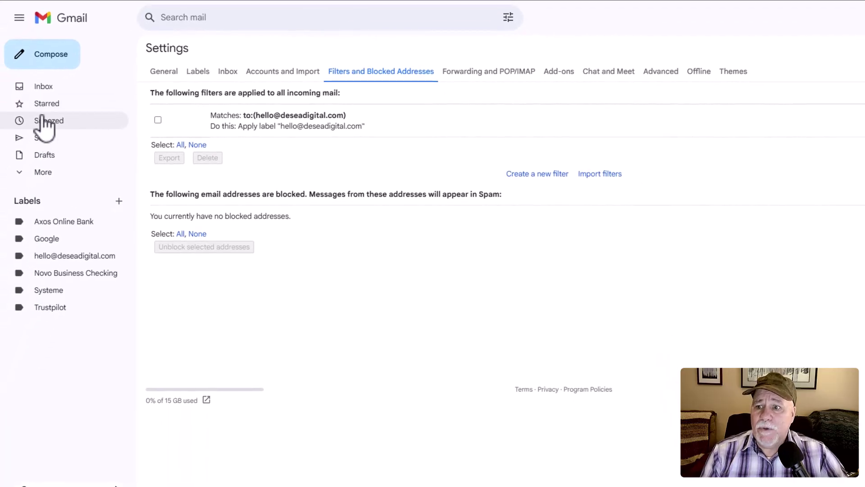
left_click(44, 87)
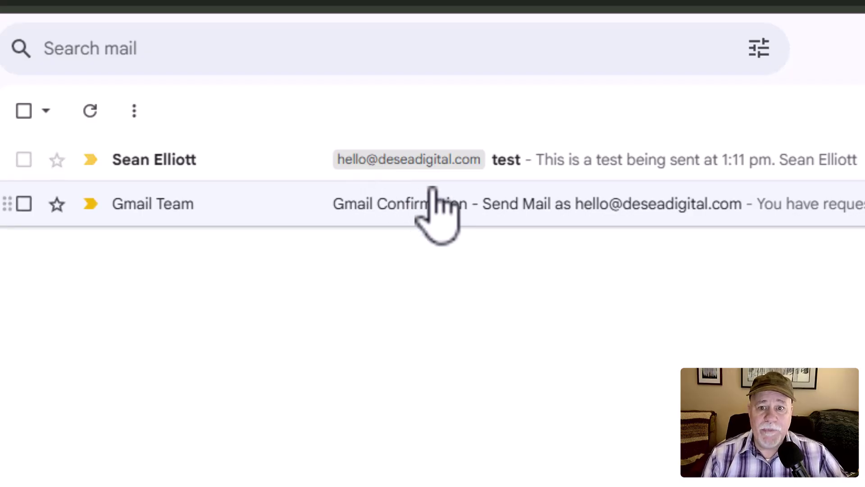
left_click(200, 161)
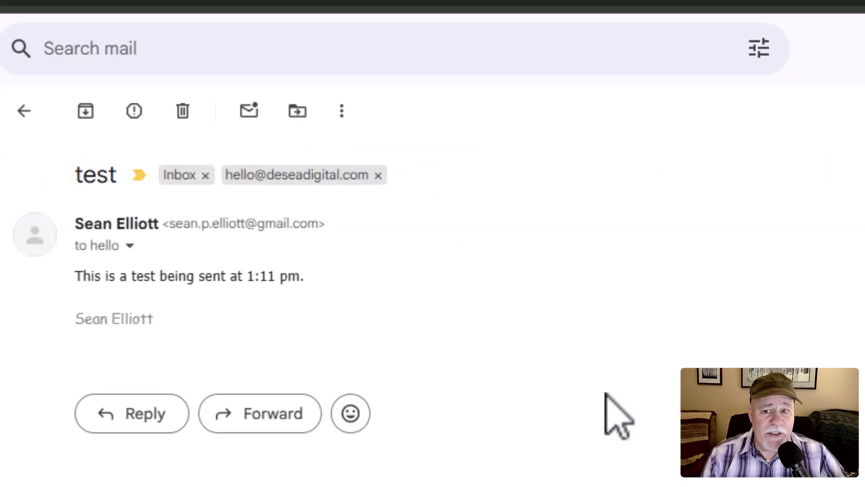
left_click(143, 419)
left_click(338, 421)
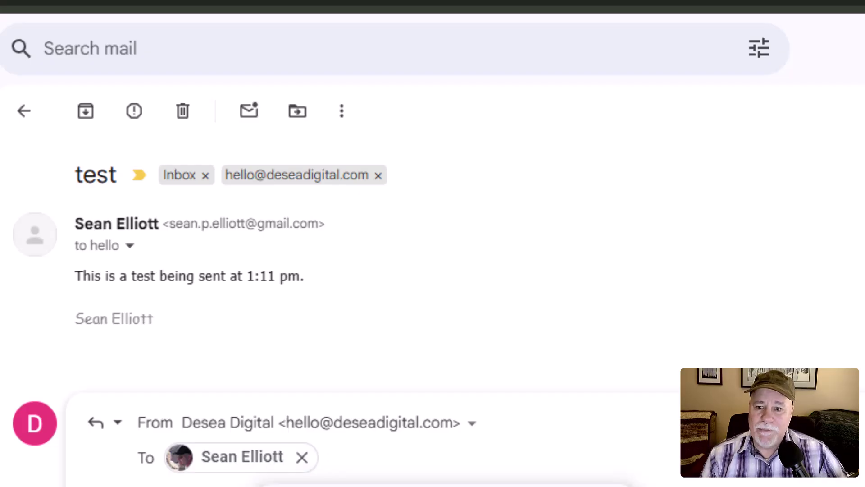
key("Tab")
type("Gota")
key("BackSpace")
type("It!")
key("ctrl+Return")
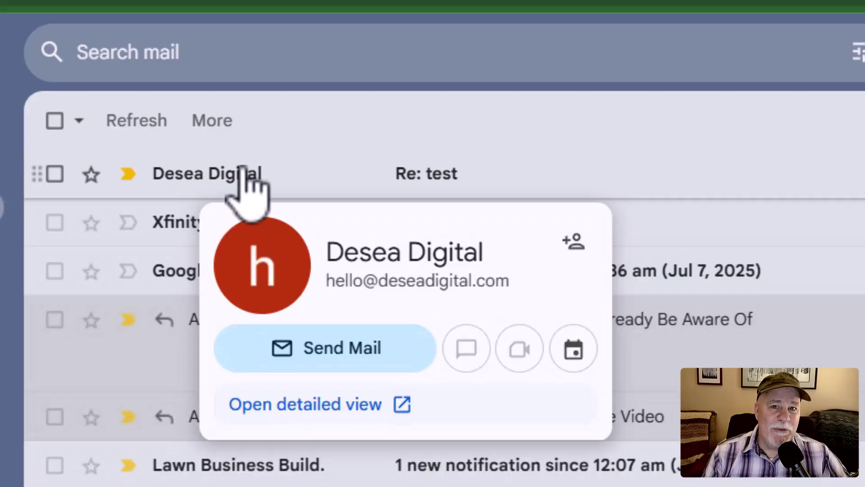
left_click(228, 177)
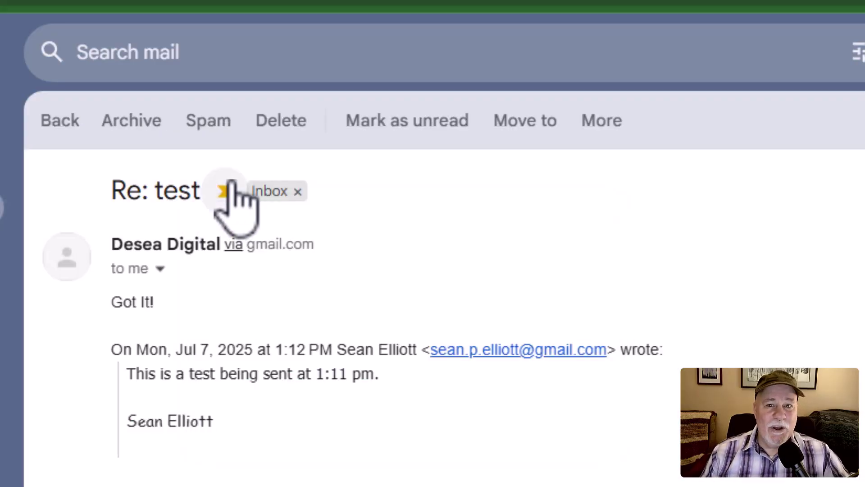
mouse_move(232, 198)
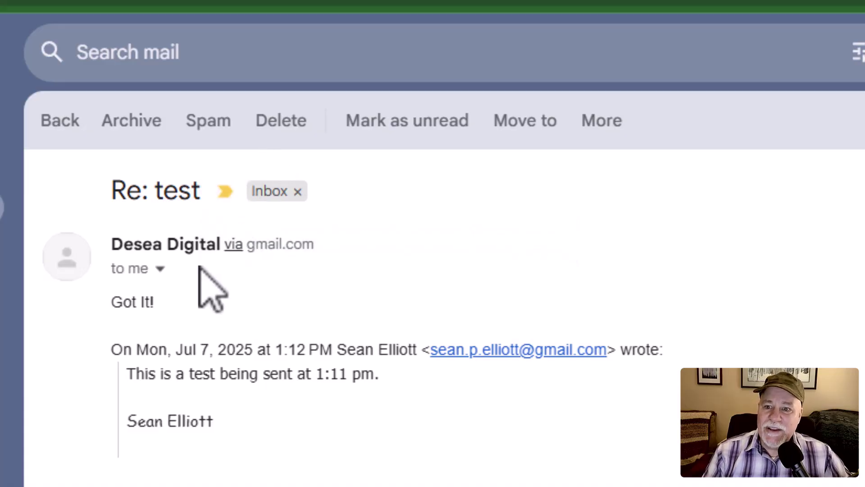
left_click(160, 269)
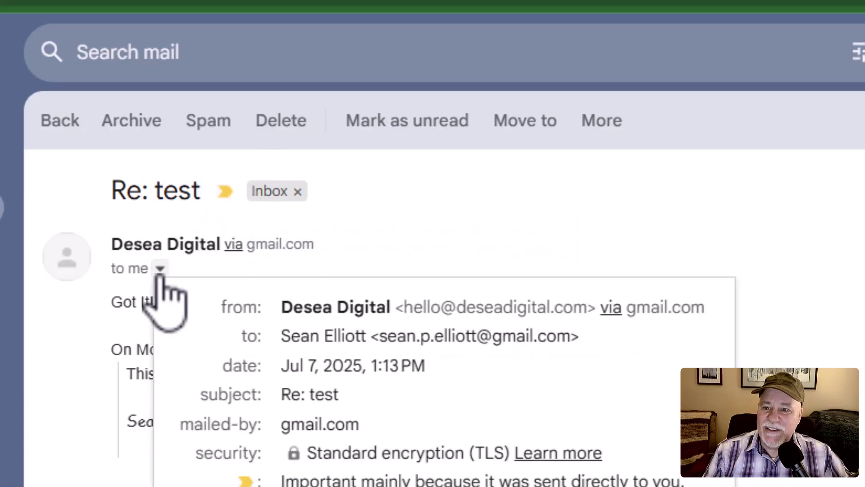
left_click_drag(404, 307, 587, 316)
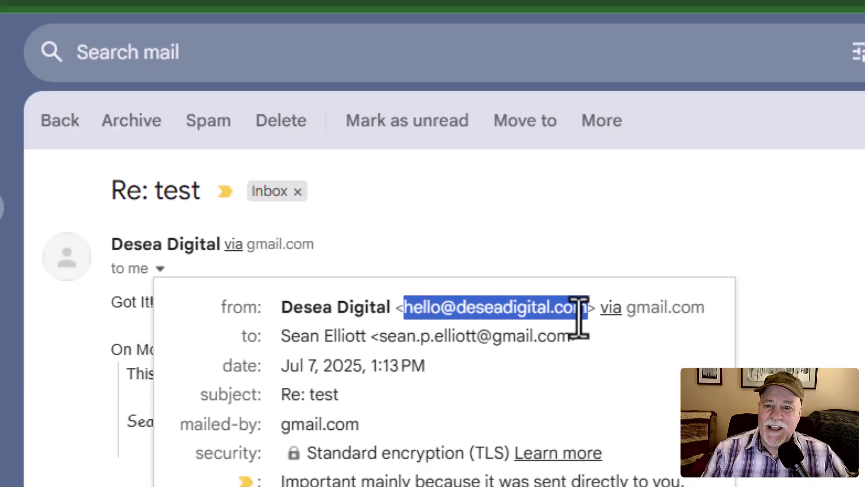